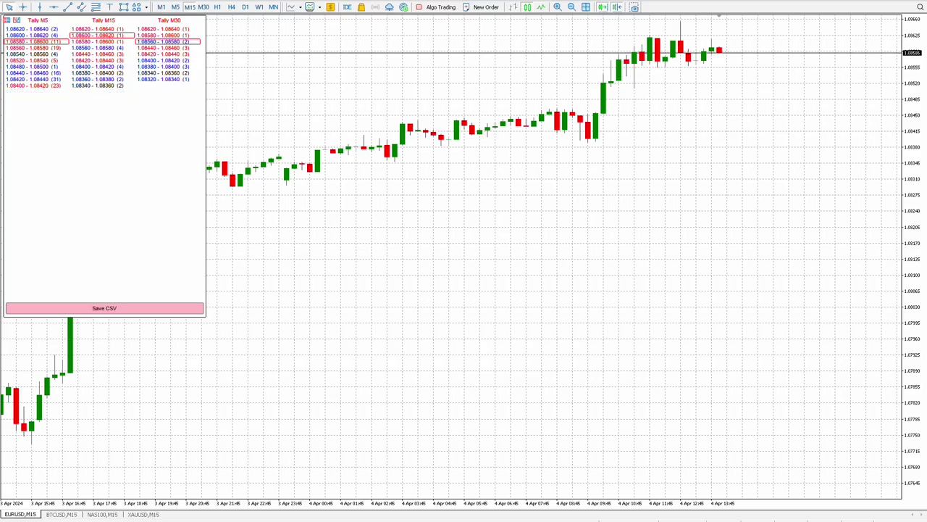
- Cycle through the BTCUSD and XAUUSD chart tabs and settle on the NAS100,M15 chart
left_click(60, 514)
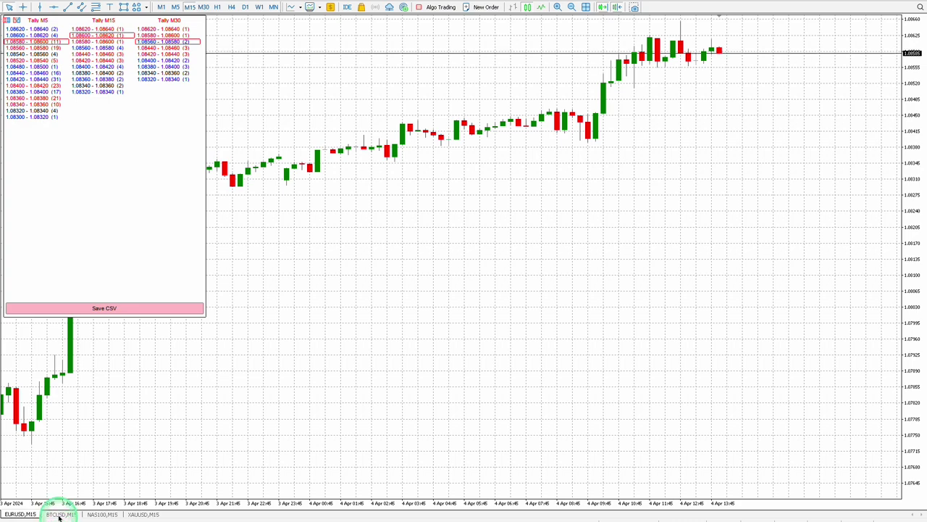
left_click(42, 514)
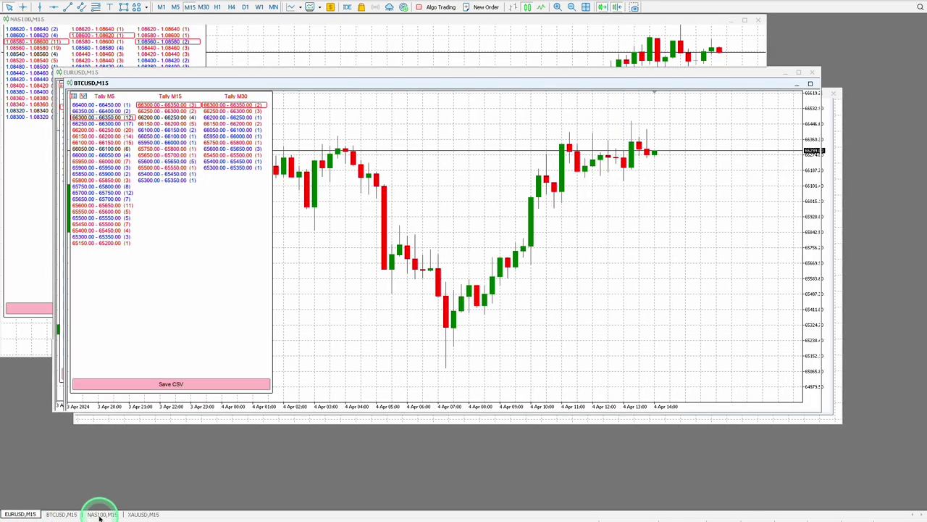
left_click(103, 514)
left_click(142, 514)
left_click(118, 514)
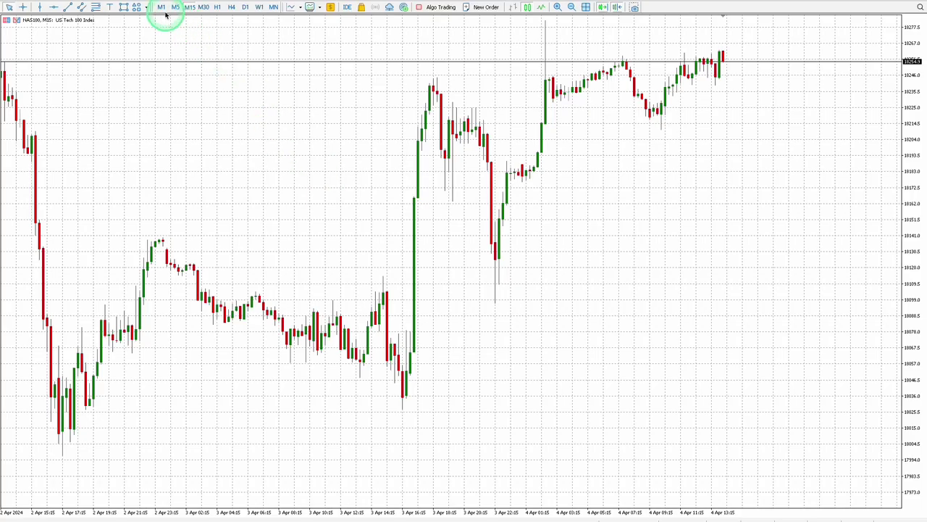
- Step the chart through every timeframe from M1 to Monthly, then return it to M15
left_click(161, 7)
left_click(175, 8)
left_click(190, 7)
left_click(203, 7)
left_click(217, 7)
left_click(231, 8)
left_click(245, 7)
left_click(258, 8)
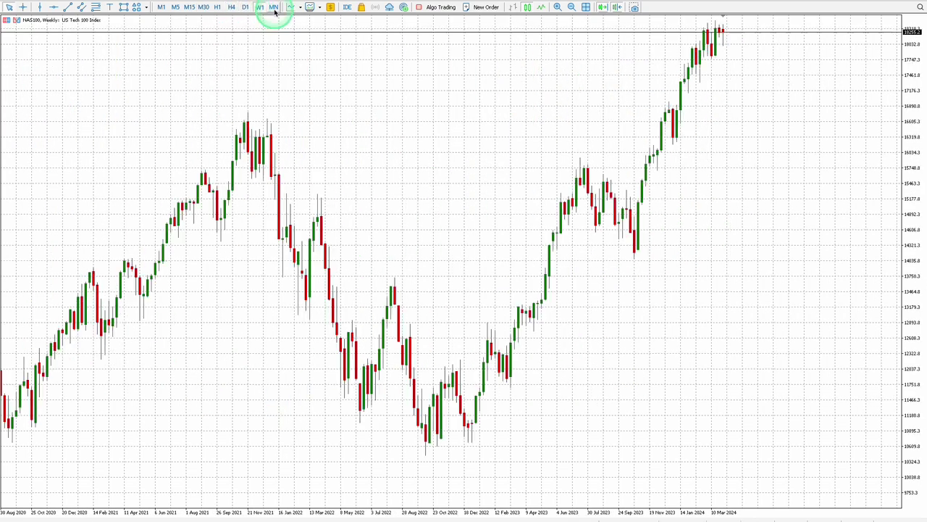
left_click(273, 7)
left_click(189, 7)
- Insert the Liquidity Finder custom indicator and select its intervalcount input
left_click(54, 6)
mouse_move(73, 7)
mouse_move(145, 112)
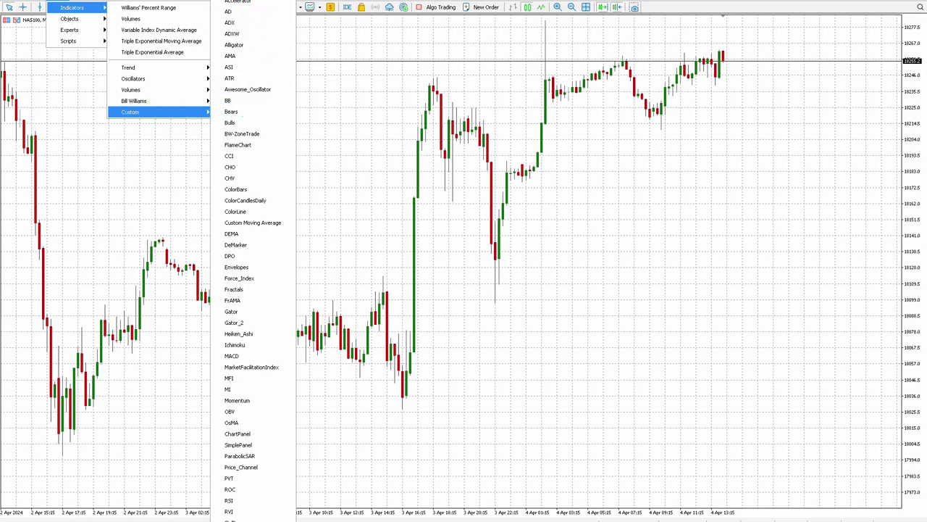
left_click(242, 6)
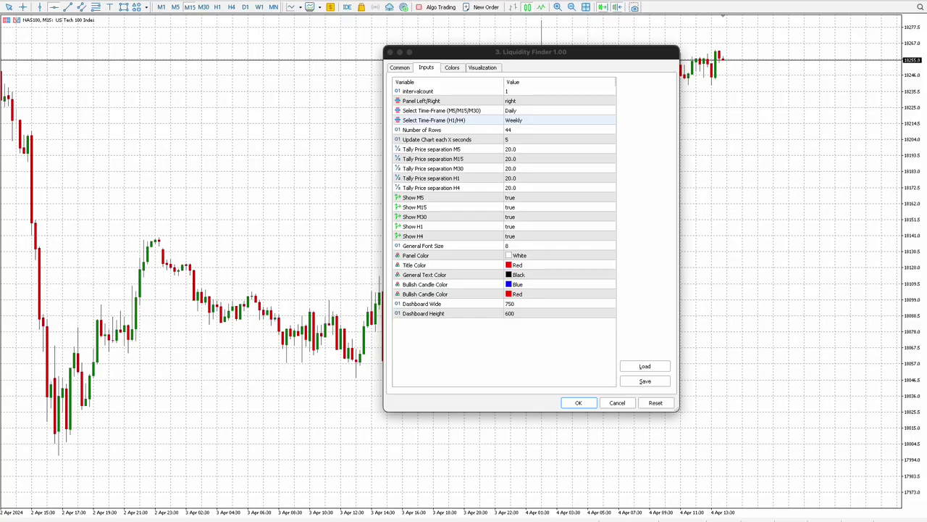
left_click(509, 91)
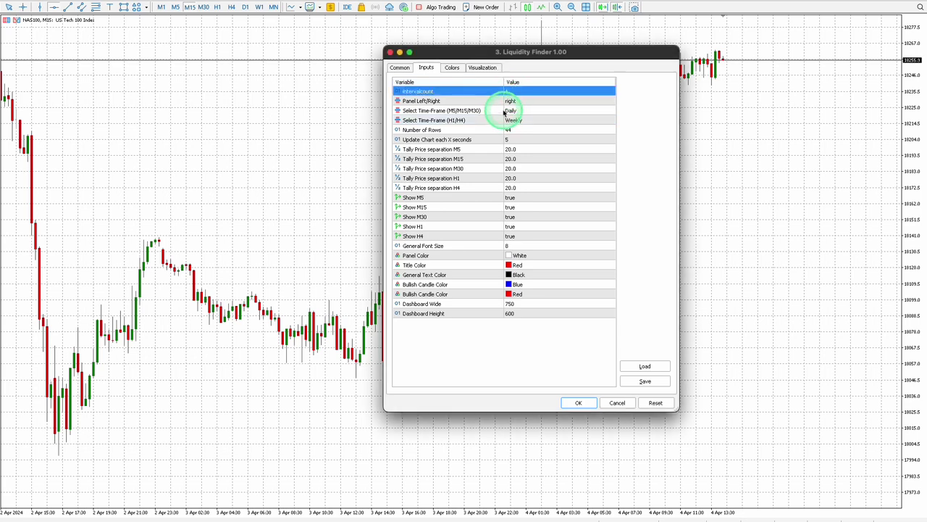
- Review the Select Time-Frame dropdowns, keeping Daily for M5/M15/M30 and checking the H1/H4 choices
left_click(501, 110)
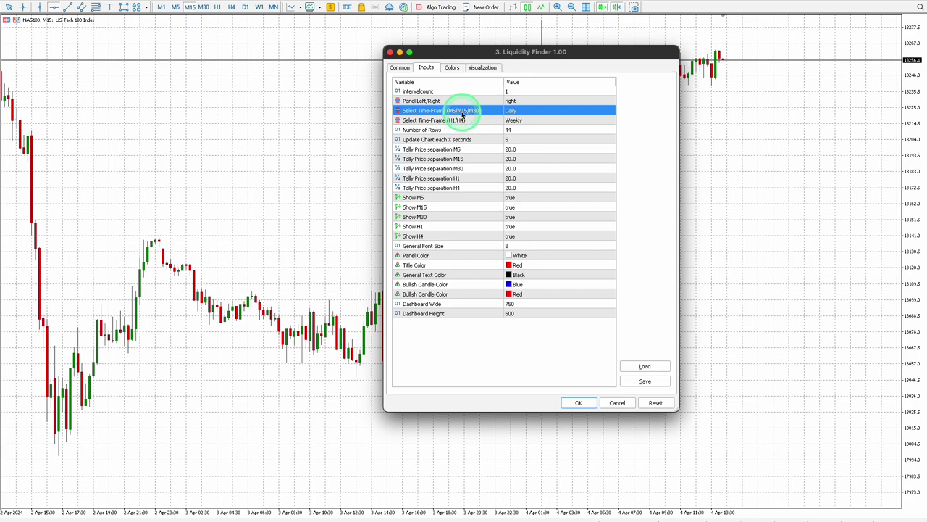
left_click(460, 120)
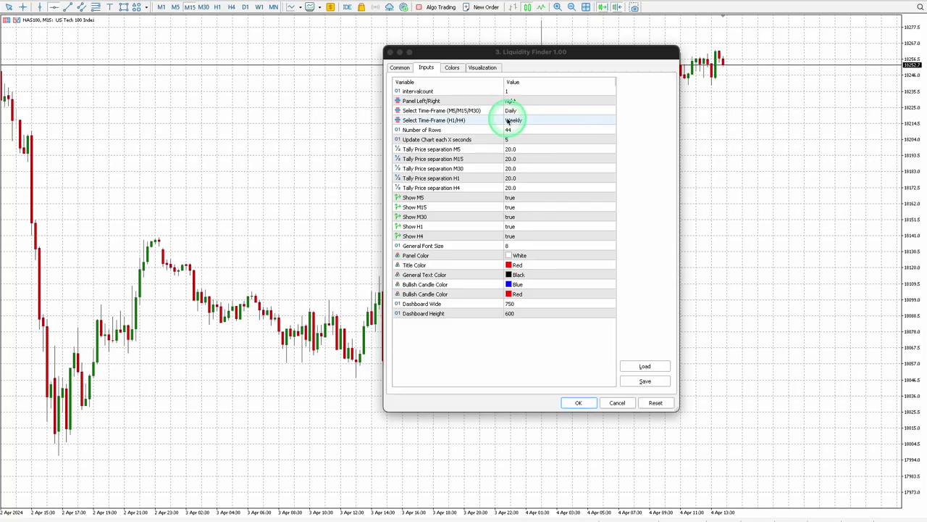
left_click(482, 113)
left_click(482, 121)
left_click(528, 110)
left_click(533, 110)
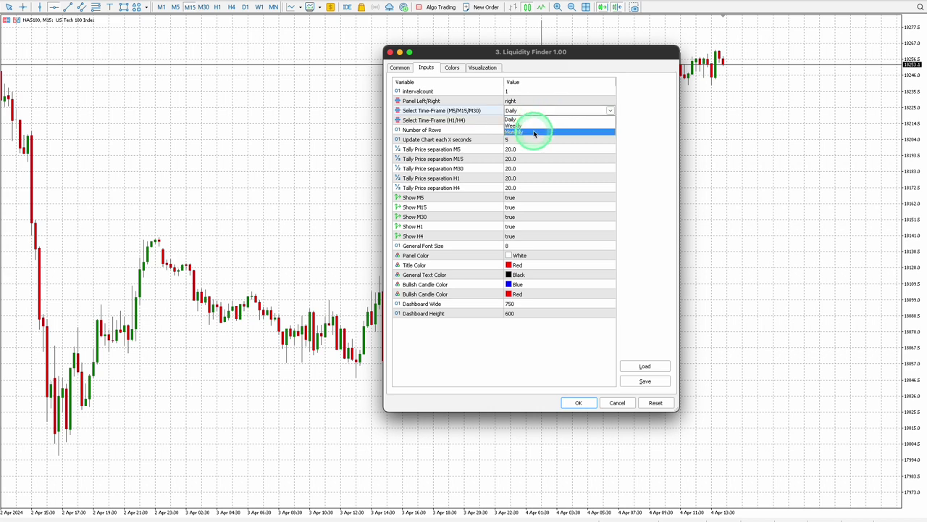
left_click(534, 141)
left_click(547, 120)
left_click(547, 120)
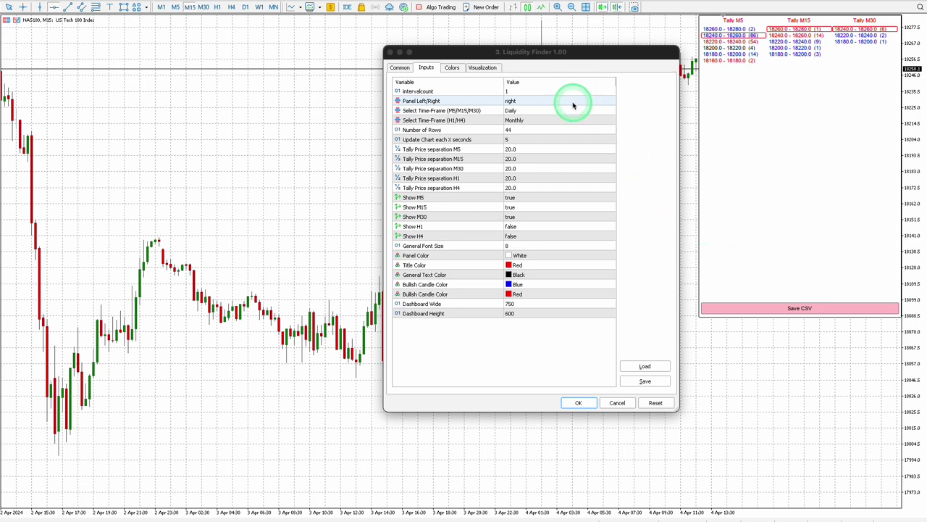
- Set Panel Left/Right to left and apply the settings with OK
left_click(573, 103)
left_click(574, 105)
left_click(573, 101)
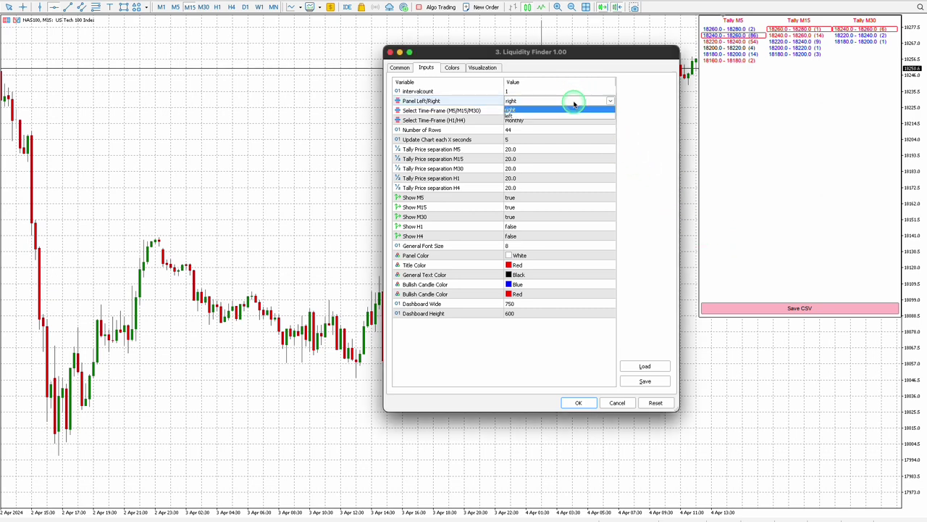
left_click(573, 114)
left_click(584, 402)
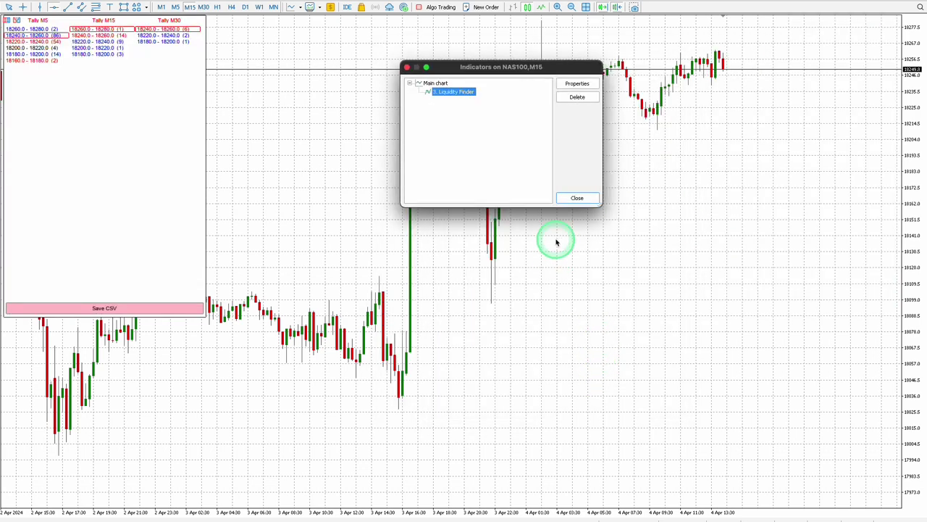
- Reopen the Liquidity Finder properties and set Update Chart each X seconds to 1
left_click(577, 196)
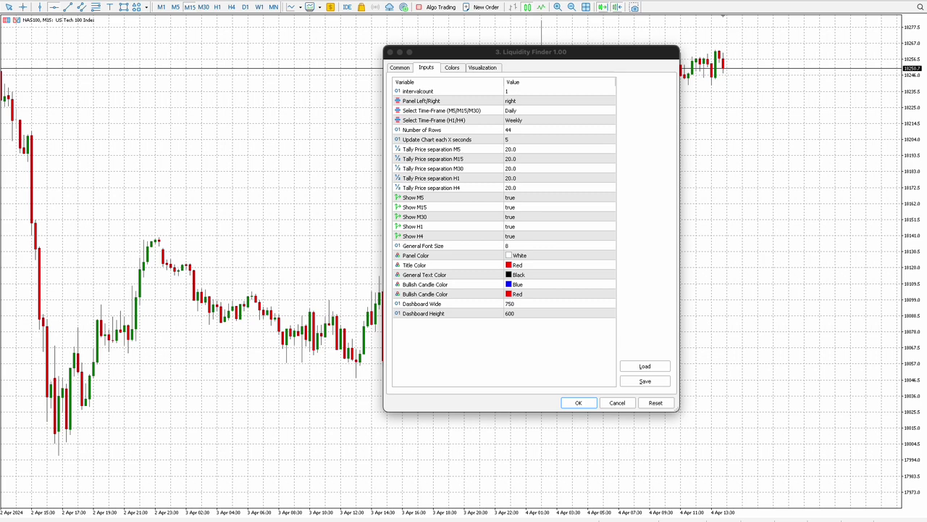
left_click(548, 141)
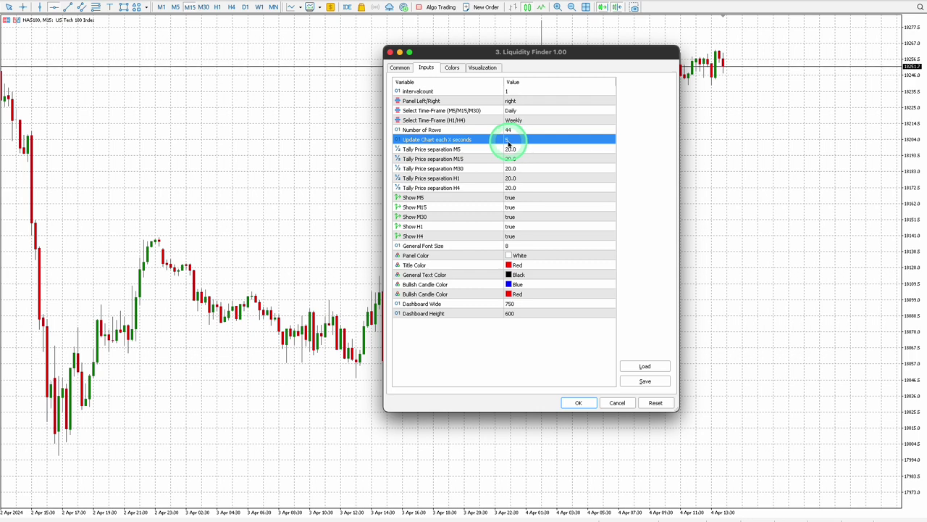
left_click(508, 142)
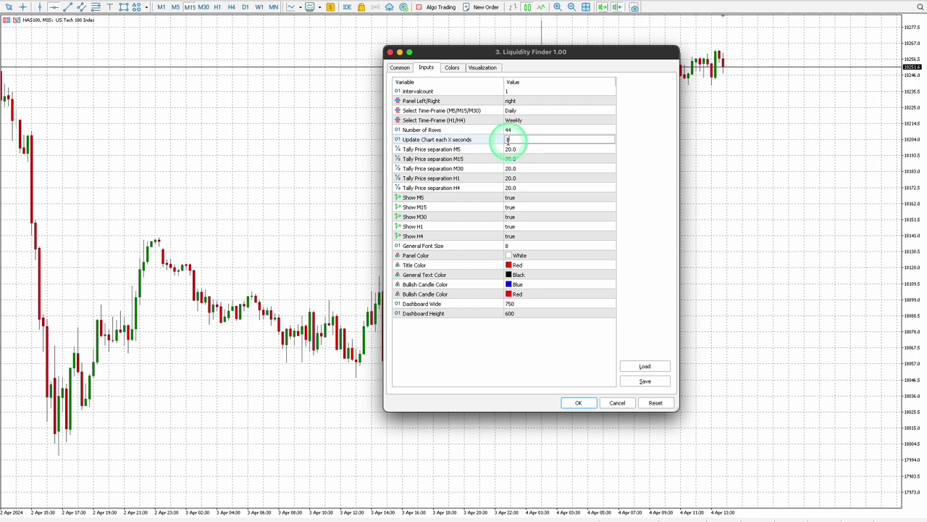
key("Return")
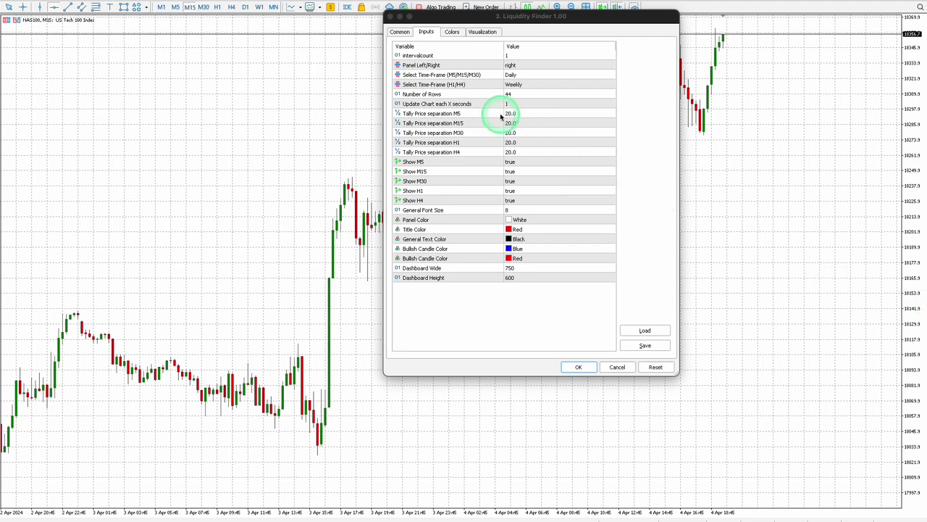
- Review the Tally Price separation rows for M5, M15, M30, H1 and H4, each at 20.0
left_click(482, 113)
left_click(483, 123)
left_click(484, 133)
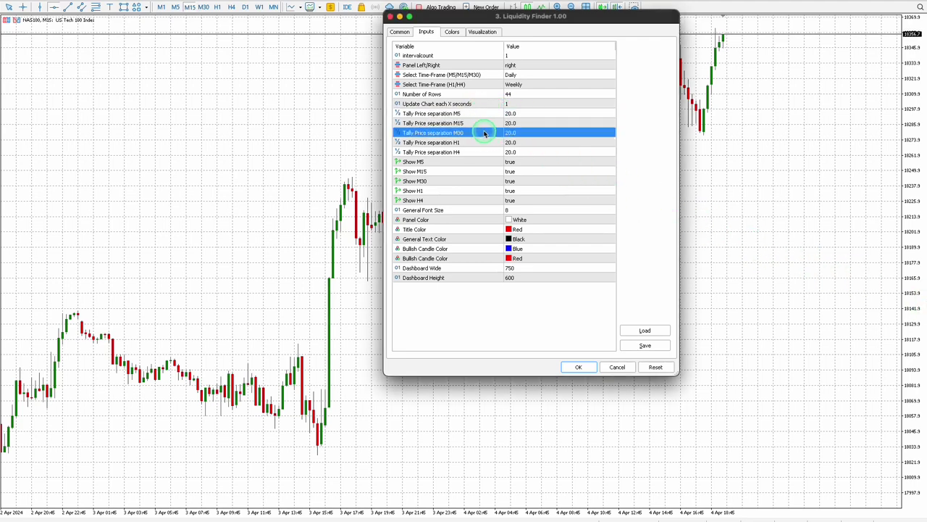
left_click(483, 143)
left_click(483, 152)
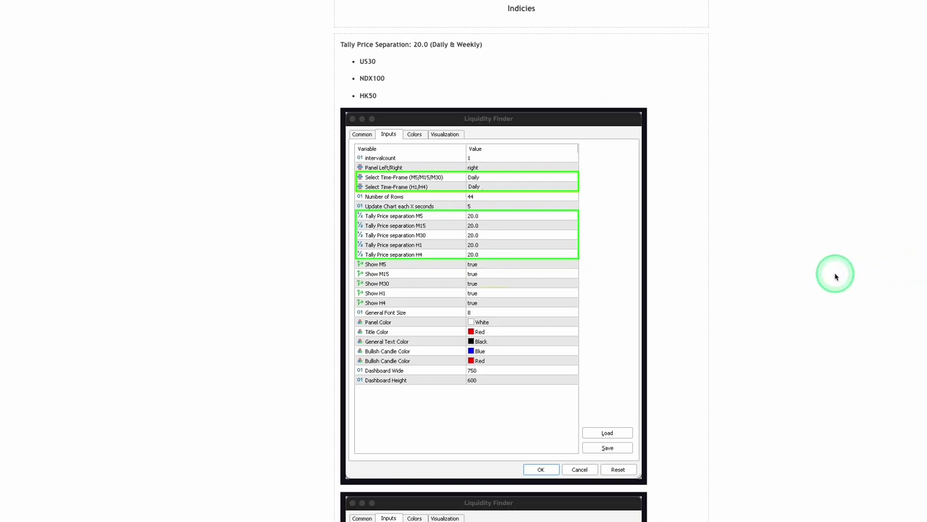
- Scroll the guide's Tally Price Separation examples down to EURO STOXX 50 and SPX500 at 2.5 (Daily)
scroll(835, 276, "down", 3)
scroll(835, 276, "down", 10)
scroll(835, 276, "down", 11)
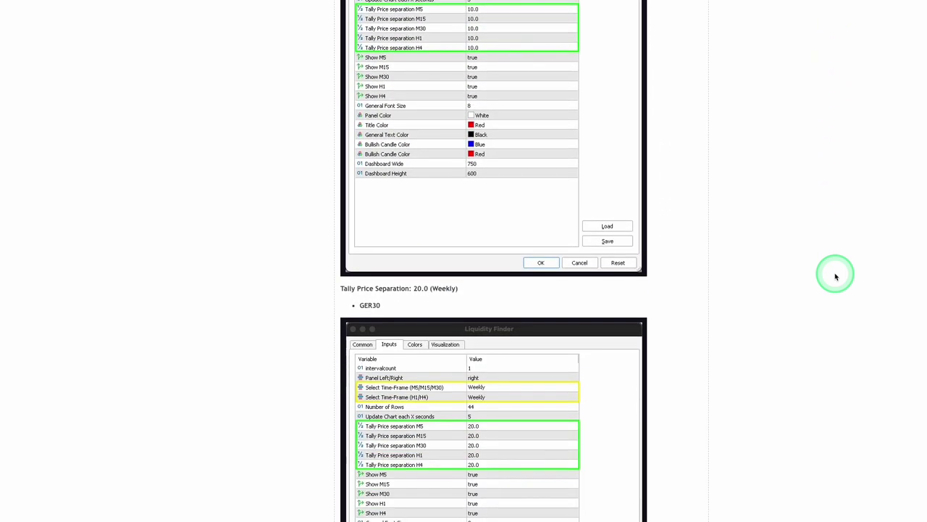
scroll(835, 276, "down", 15)
scroll(836, 276, "down", 14)
scroll(835, 276, "down", 10)
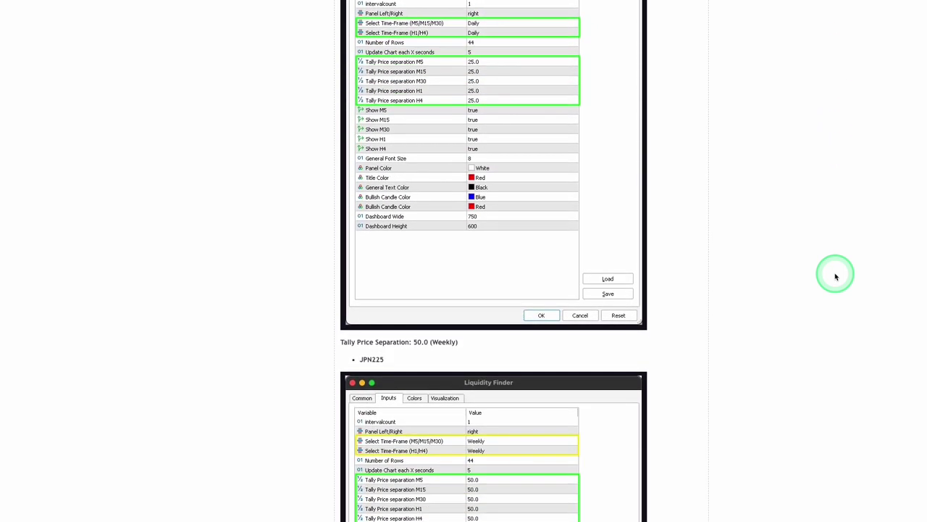
scroll(835, 276, "down", 6)
scroll(835, 276, "down", 10)
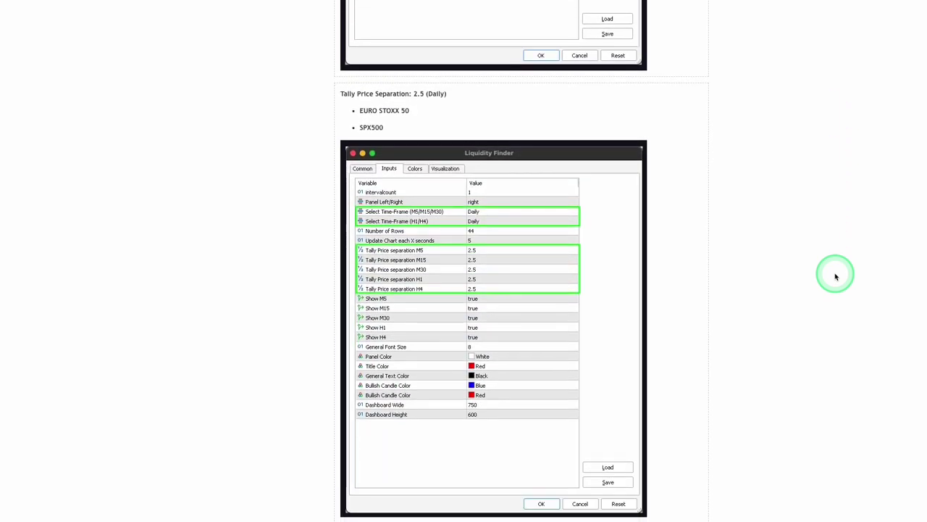
scroll(835, 276, "down", 15)
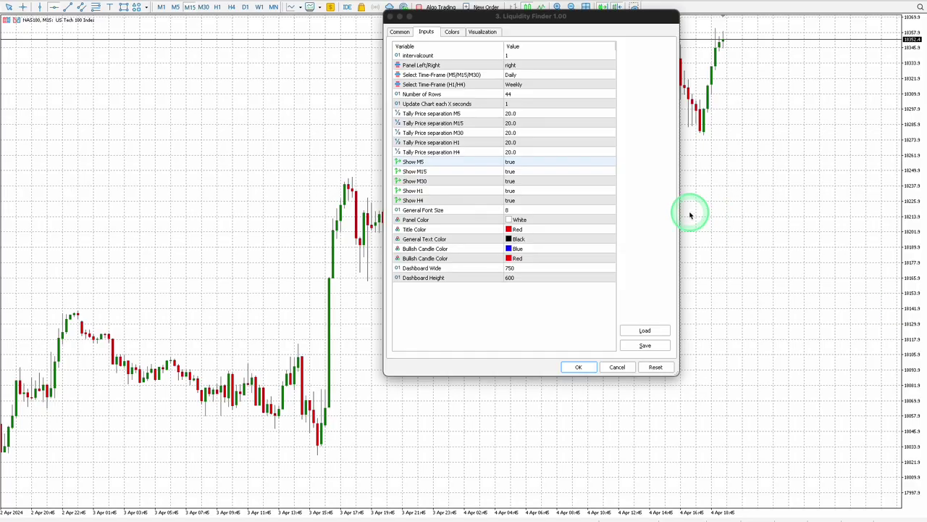
- Set Show H4 and Show H1 to false and apply with OK
left_click(523, 201)
left_click(526, 190)
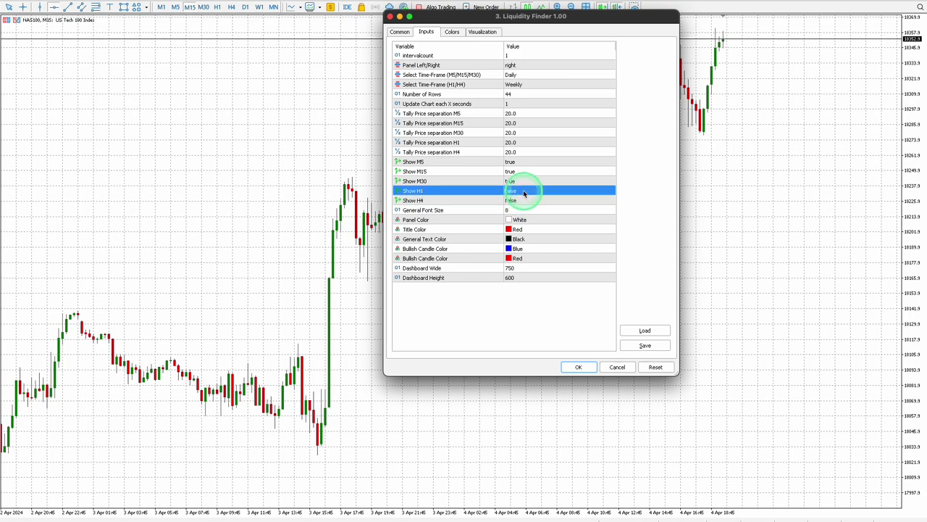
left_click(569, 367)
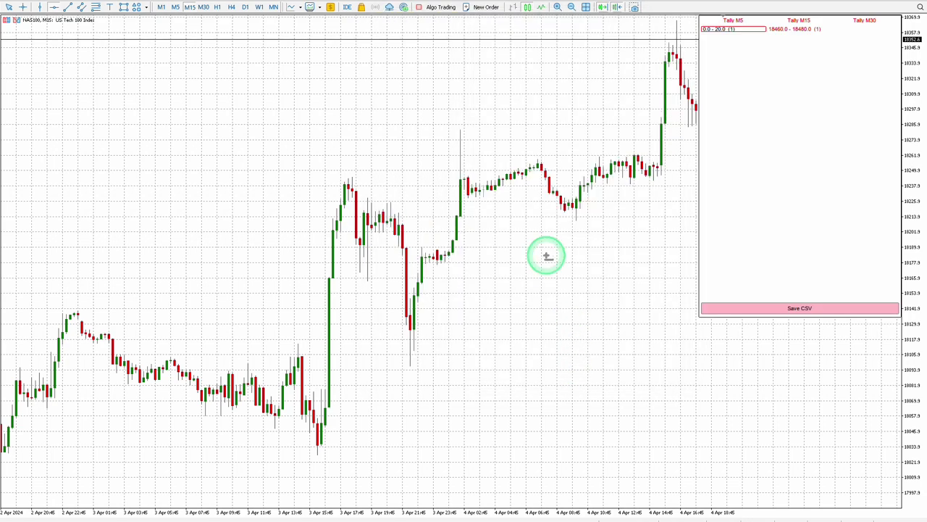
- Reopen Liquidity Finder from the chart's Indicators List and set Show M30 and Show M15 to false
right_click(527, 211)
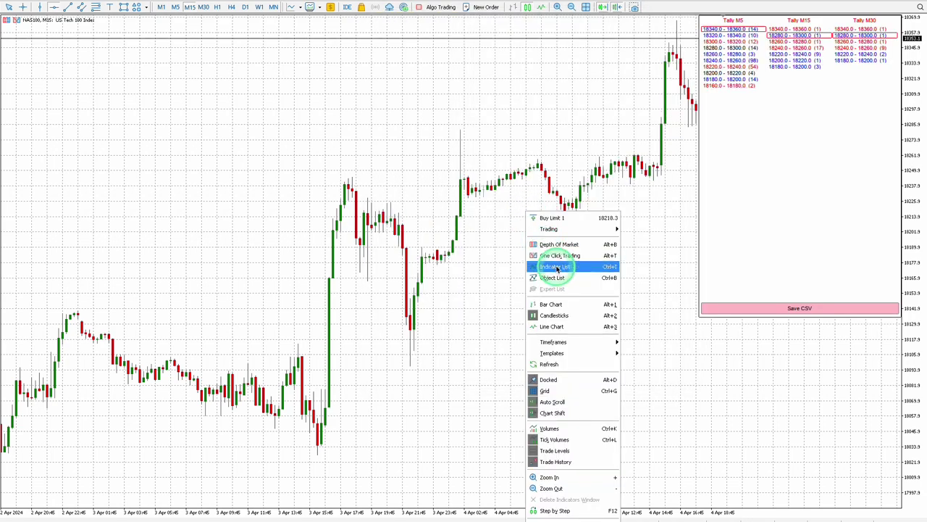
left_click(549, 266)
left_click(456, 101)
double_click(457, 102)
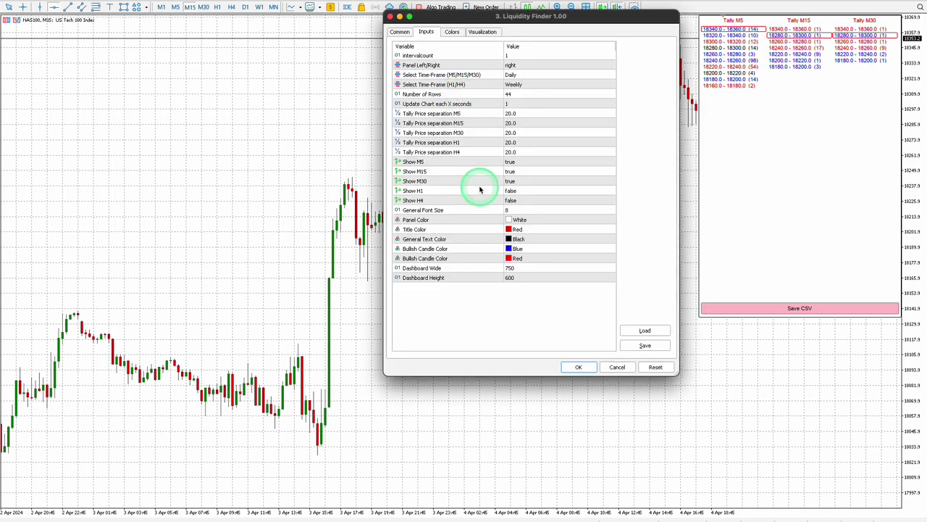
double_click(514, 182)
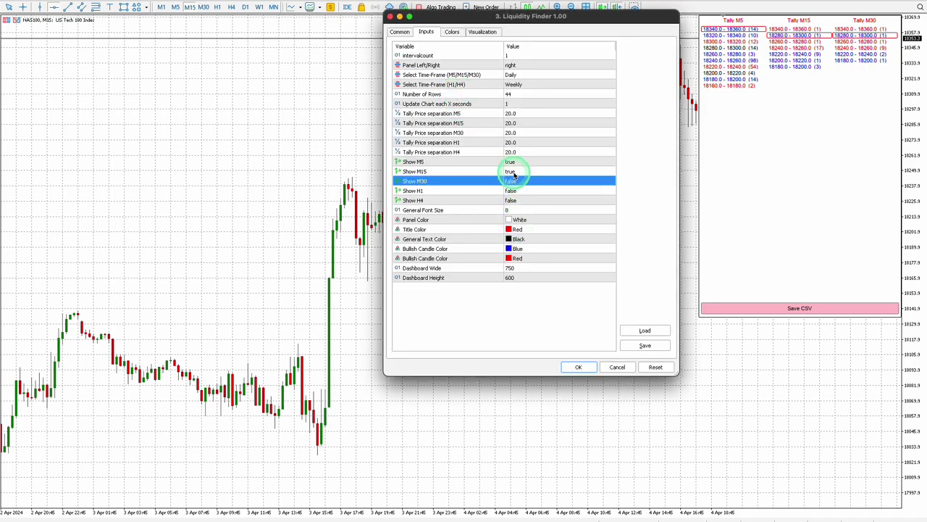
double_click(514, 172)
left_click(583, 366)
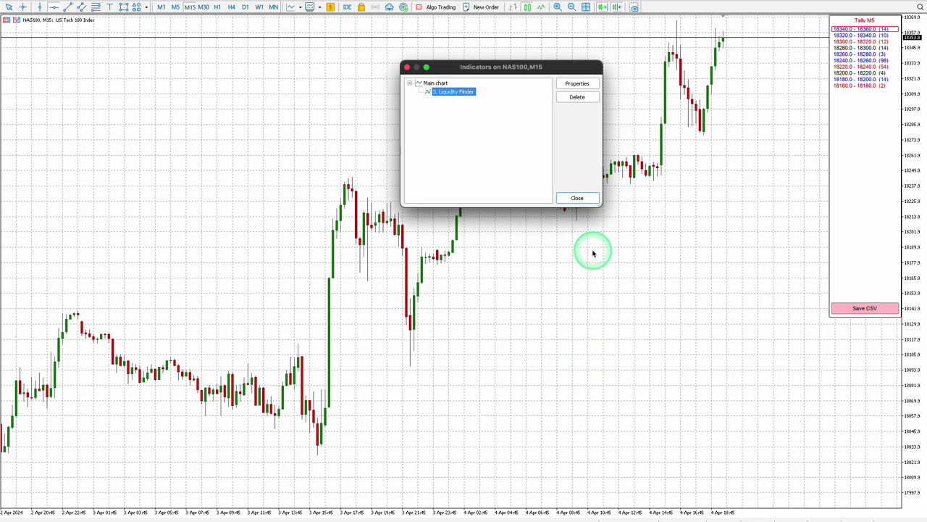
- Enter Dashboard Wide 800 and Dashboard Height 650, apply with OK, and close the Indicators dialog
left_click(577, 198)
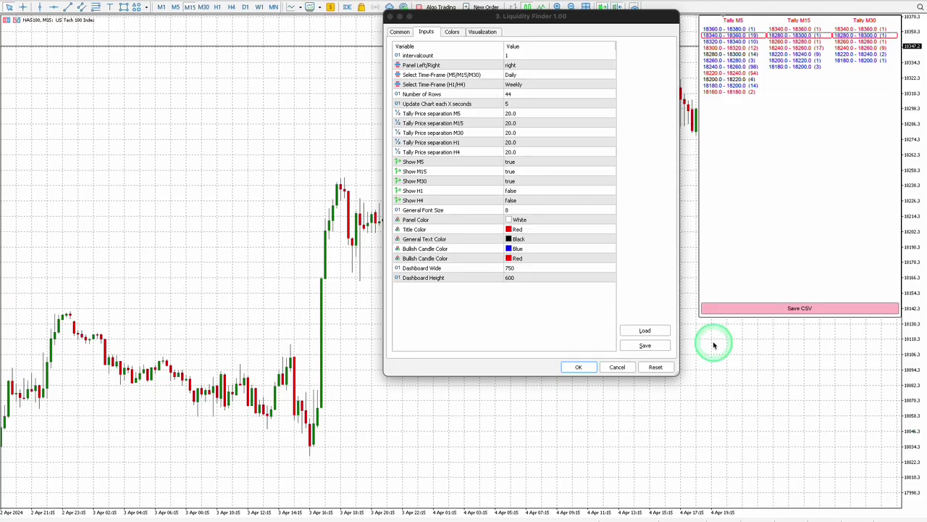
double_click(510, 268)
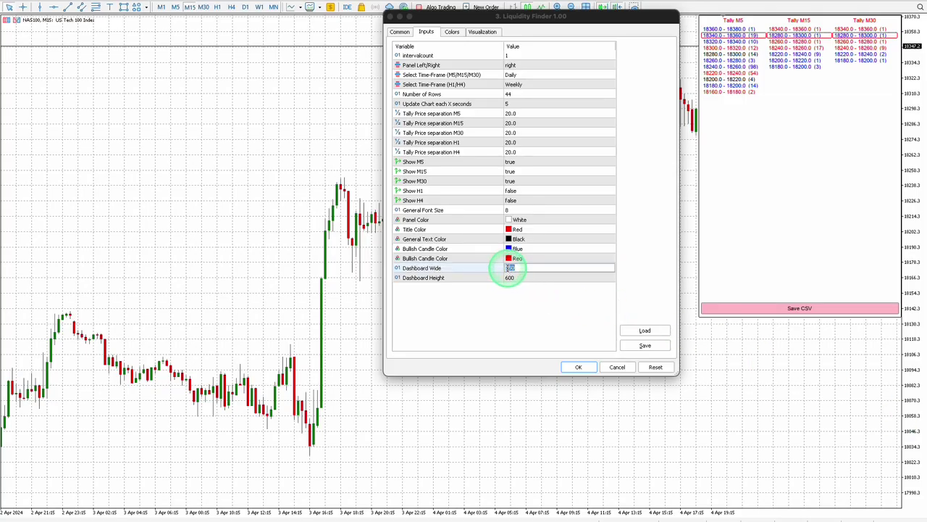
type("800")
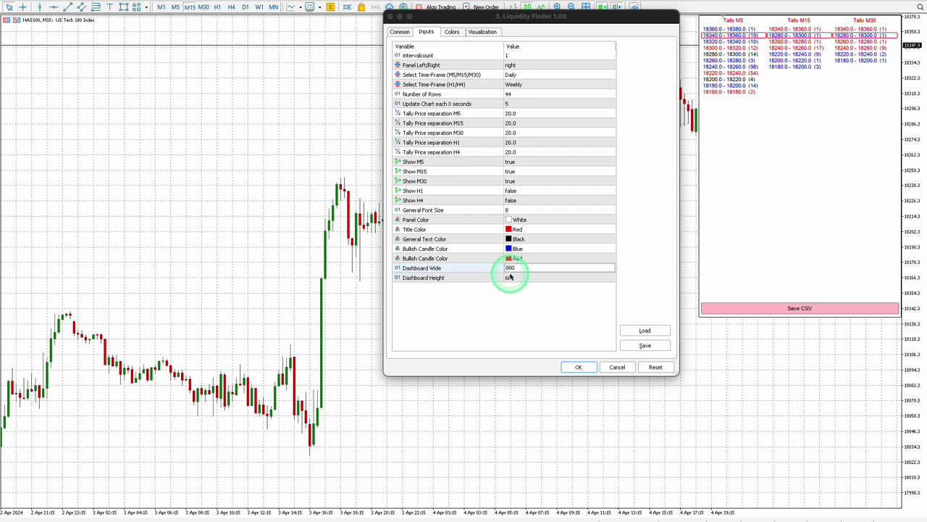
double_click(510, 277)
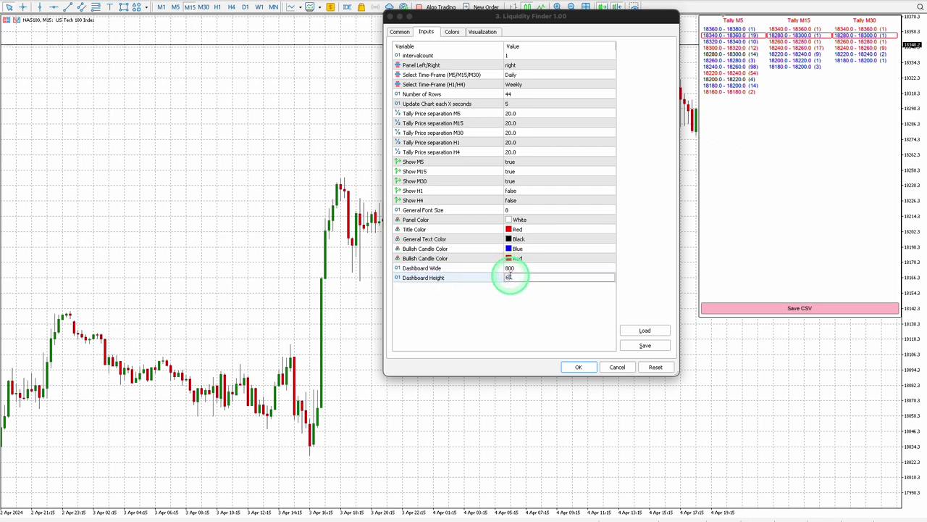
left_click(580, 366)
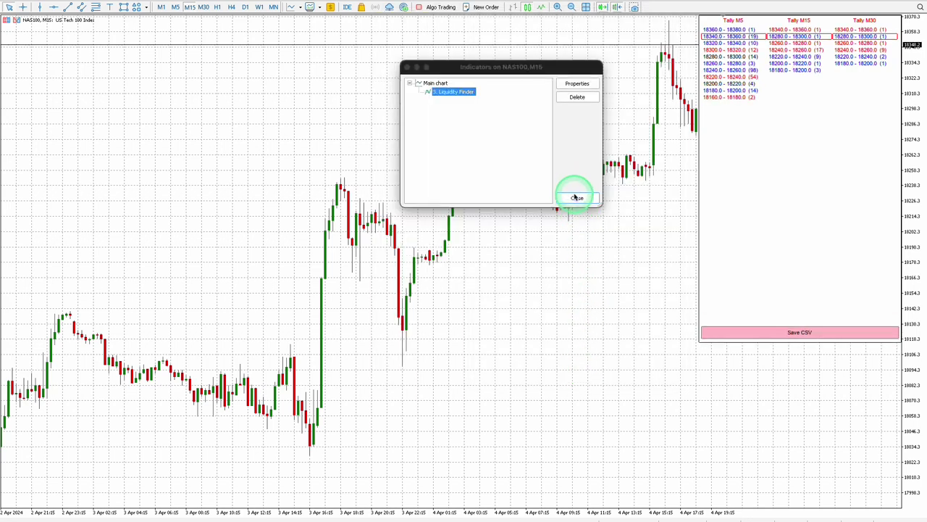
left_click(576, 197)
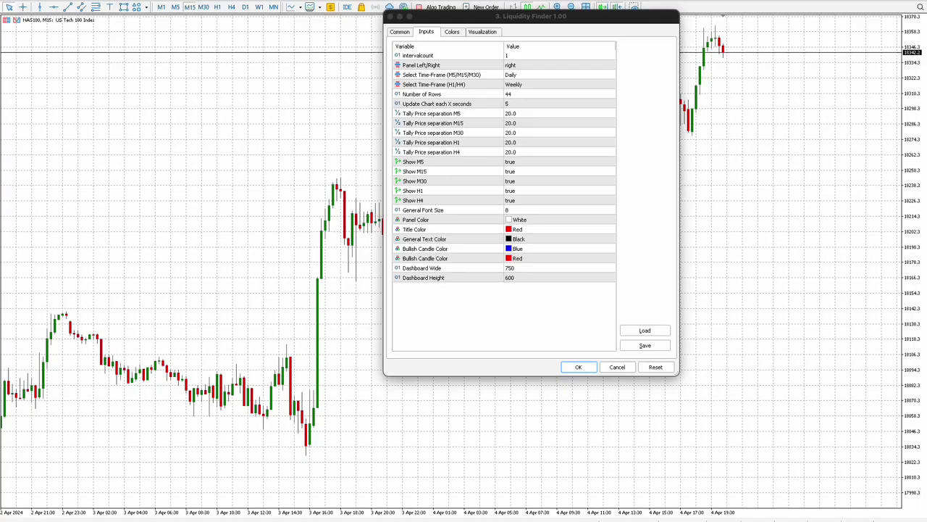
- Check the M5/M15/M30 Daily row, confirm Weekly for H1/H4, and apply the indicator
left_click(511, 56)
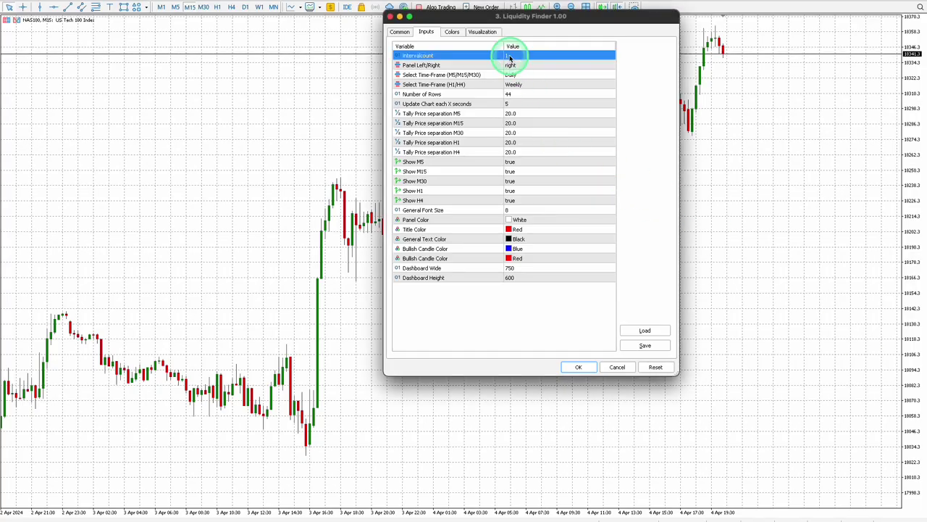
left_click(450, 76)
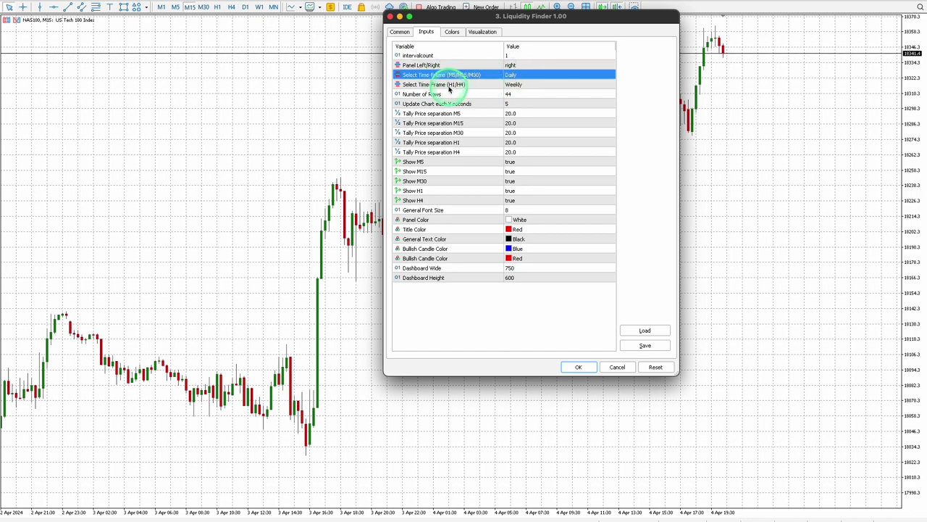
left_click(516, 85)
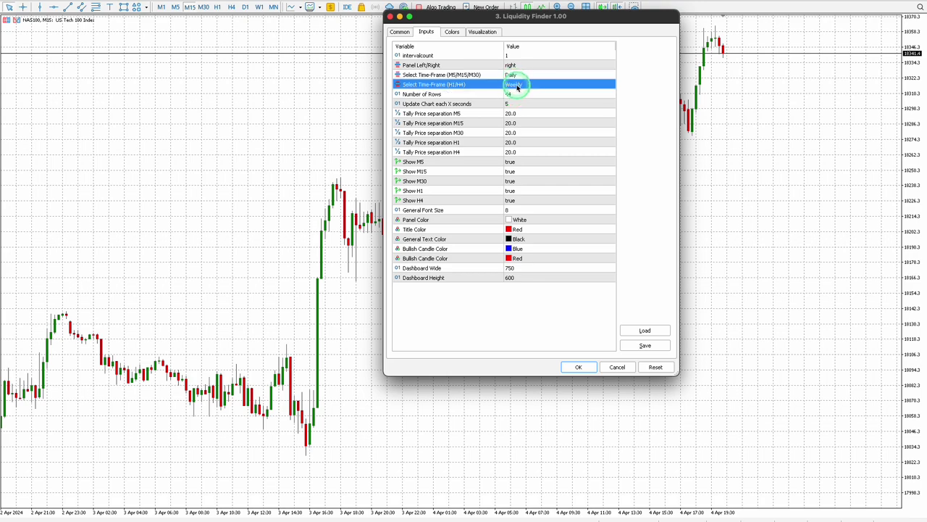
left_click(516, 85)
left_click(523, 93)
left_click(578, 367)
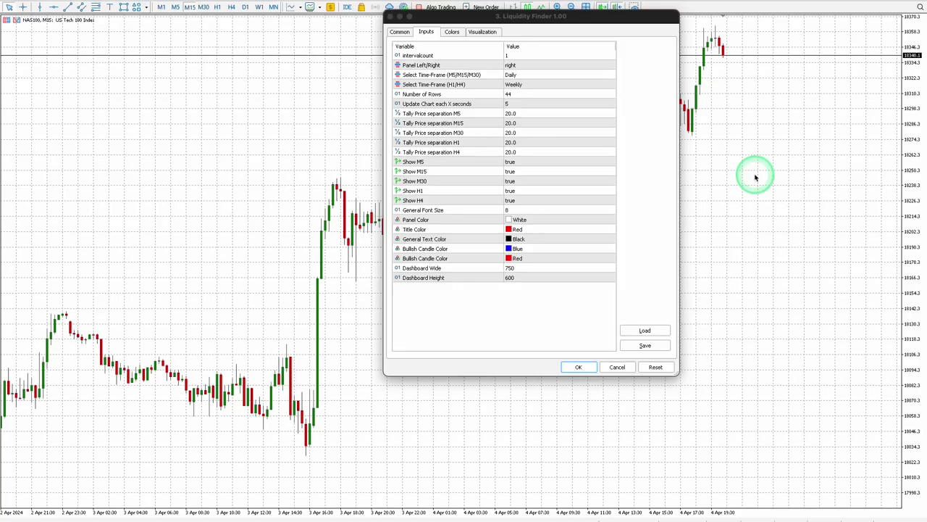
- Reopen the settings, recheck both Select Time-Frame rows, and apply again with OK
left_click(510, 58)
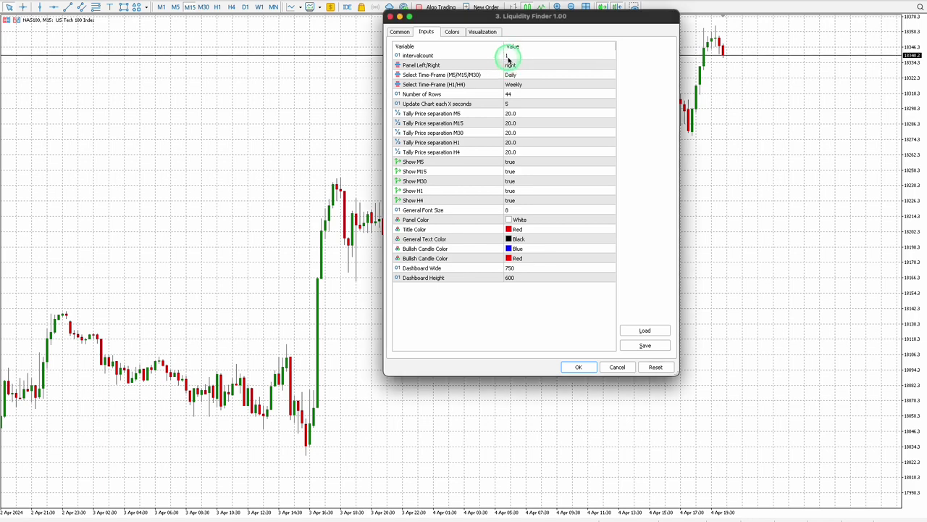
left_click(472, 76)
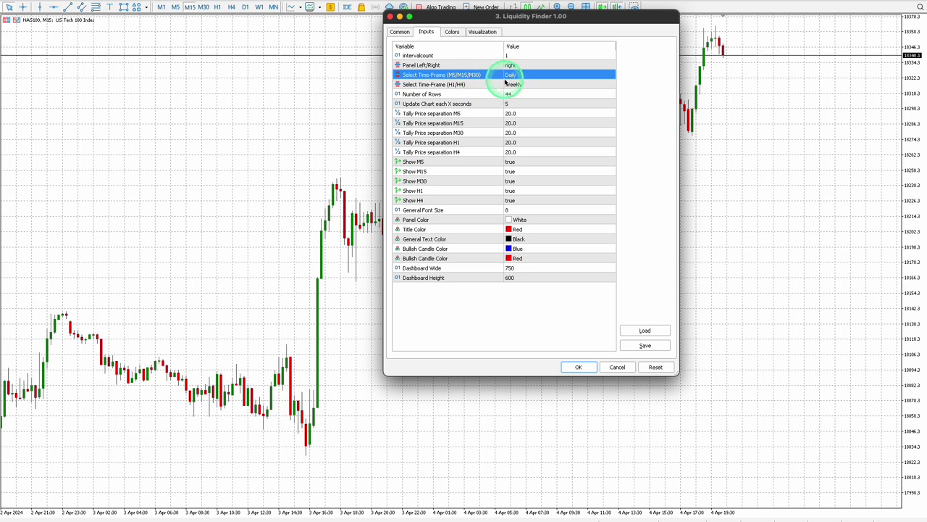
left_click(452, 86)
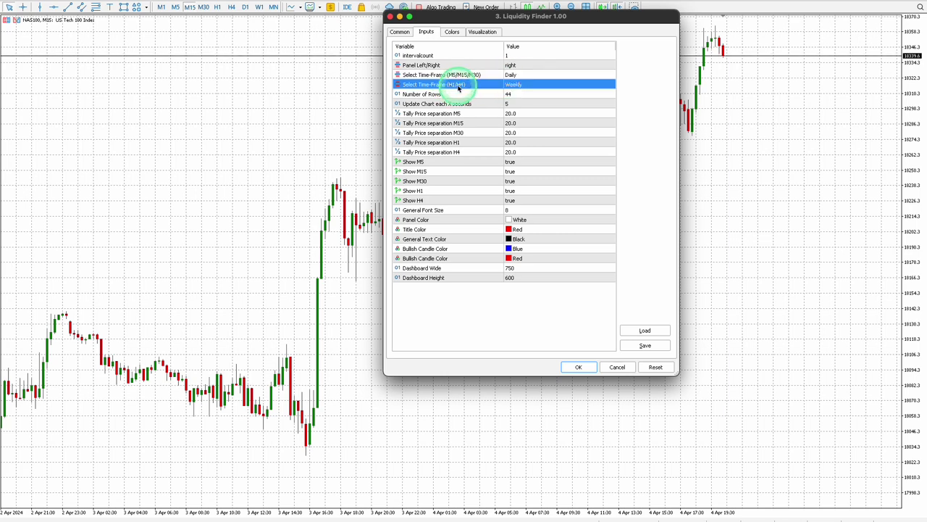
left_click(578, 367)
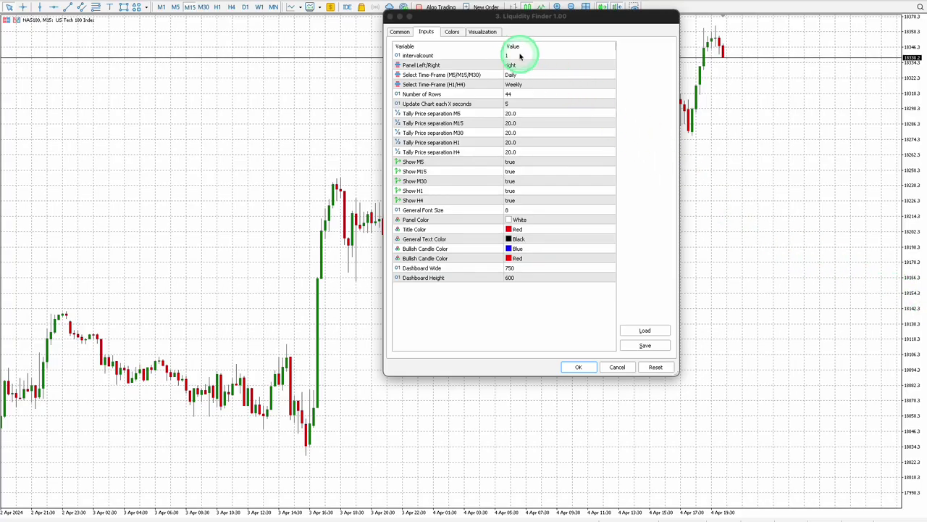
- Change the M5/M15/M30 Select Time-Frame from Daily to Weekly and apply with OK
left_click(513, 57)
left_click(510, 76)
left_click(510, 75)
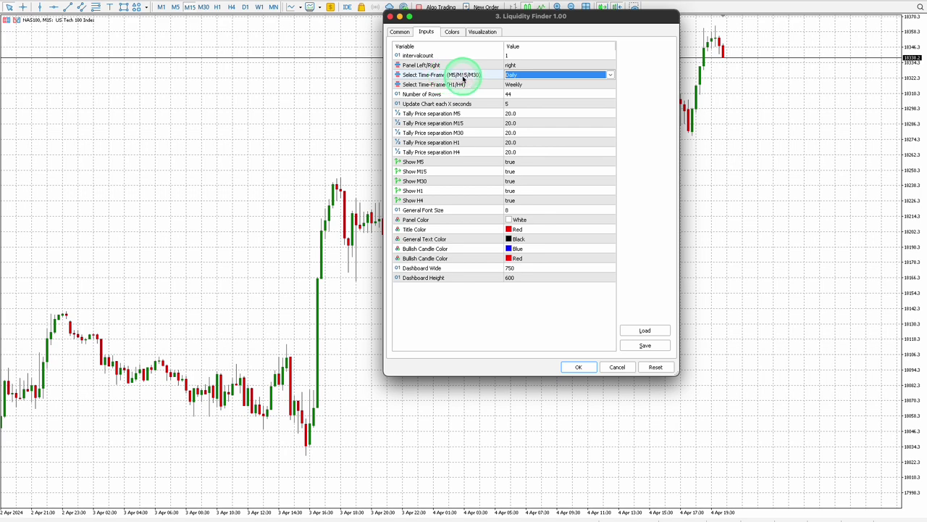
left_click(529, 76)
left_click(532, 77)
left_click(523, 77)
left_click(519, 90)
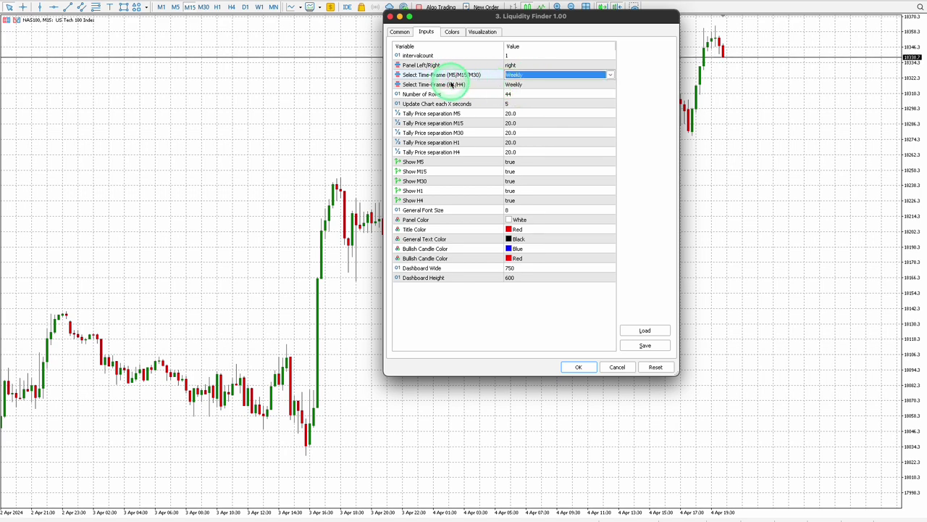
left_click(507, 86)
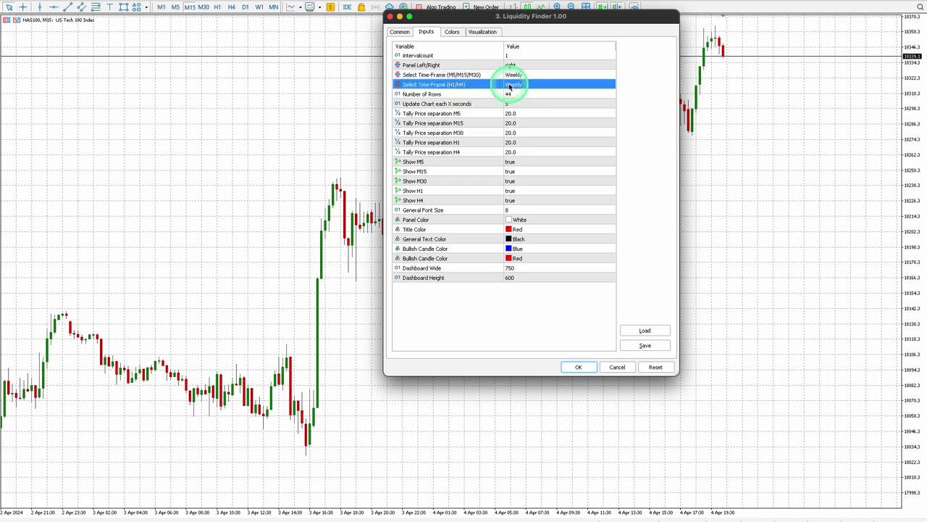
left_click(578, 368)
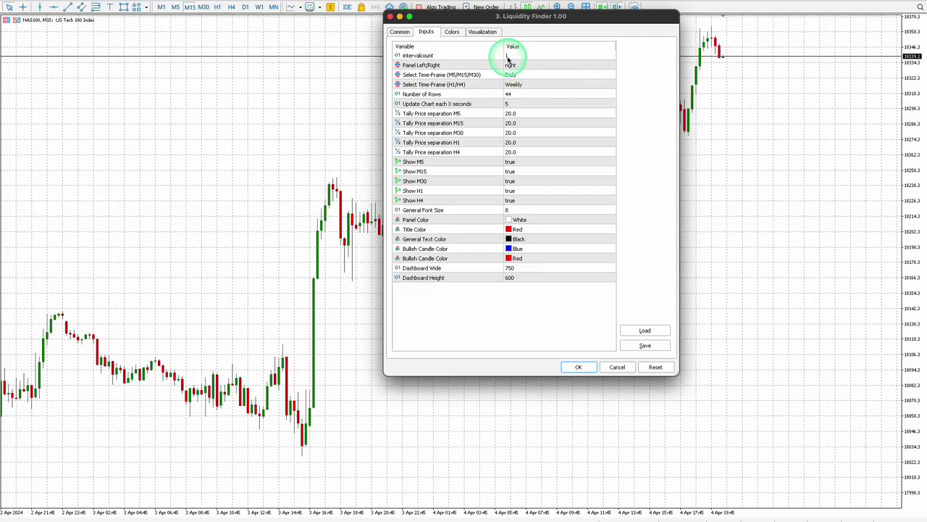
- Set intervalcount to 2 and the M5/M15/M30 period to Weekly, then click OK
double_click(507, 57)
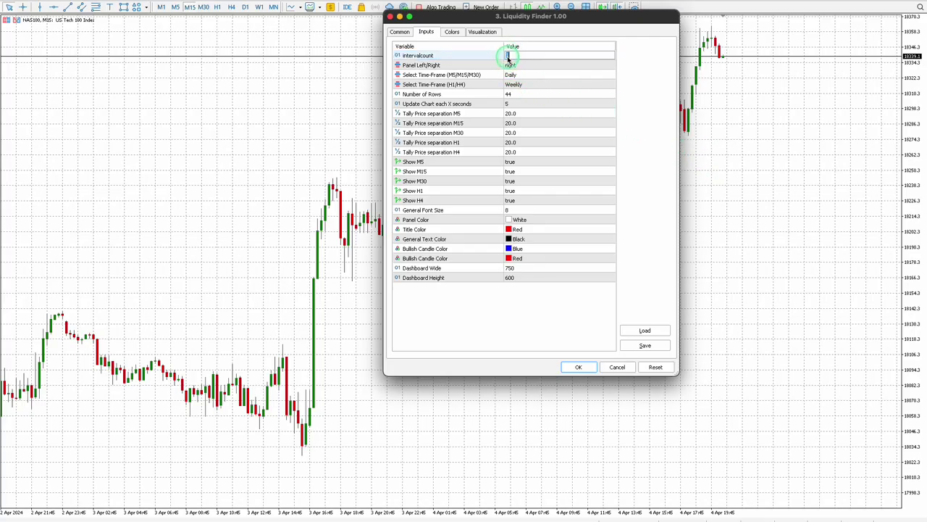
type("2")
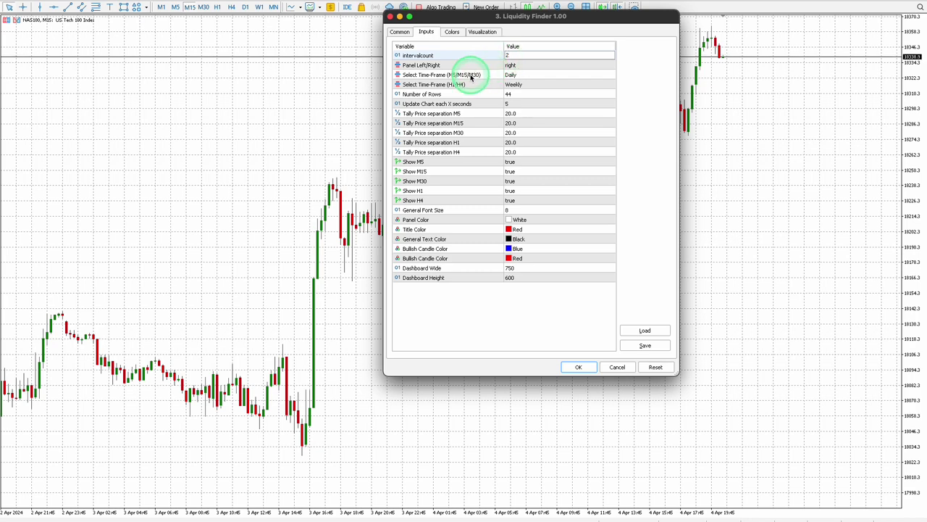
left_click(470, 76)
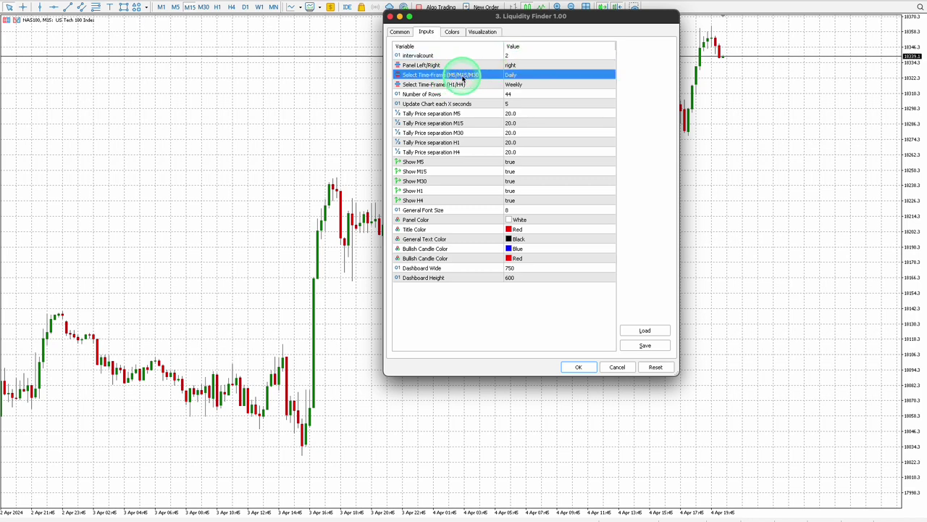
left_click(518, 77)
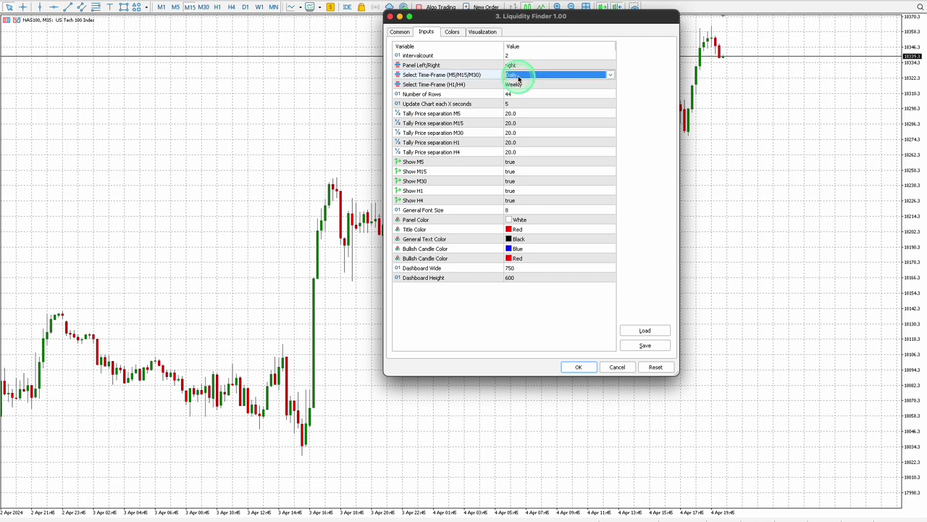
left_click(519, 77)
left_click(516, 89)
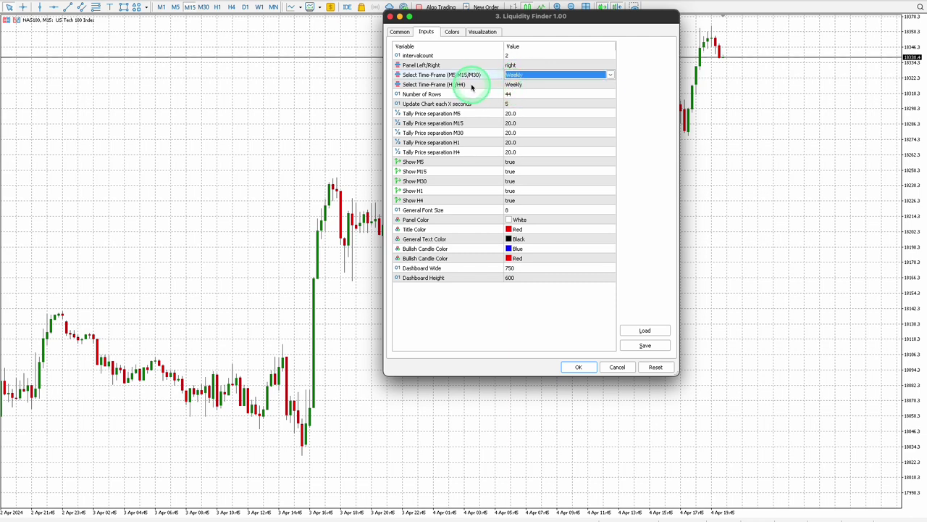
left_click(461, 85)
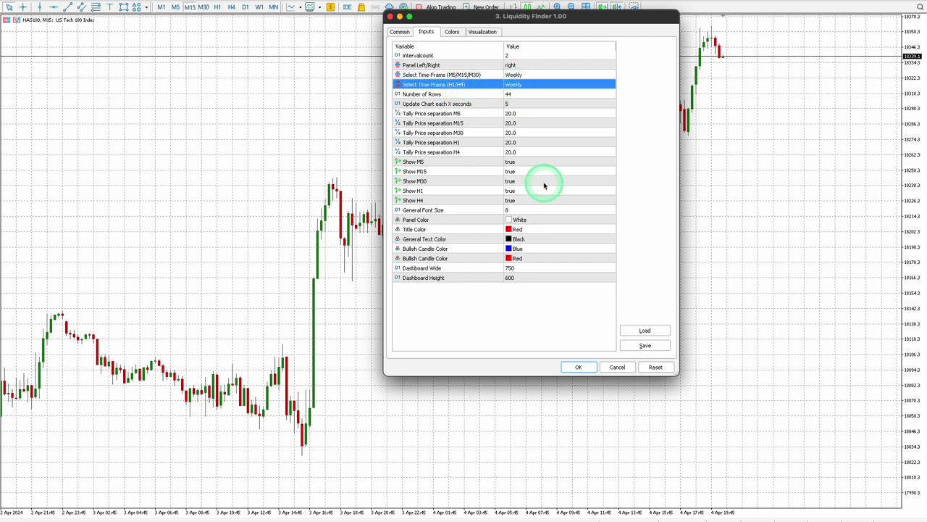
left_click(576, 368)
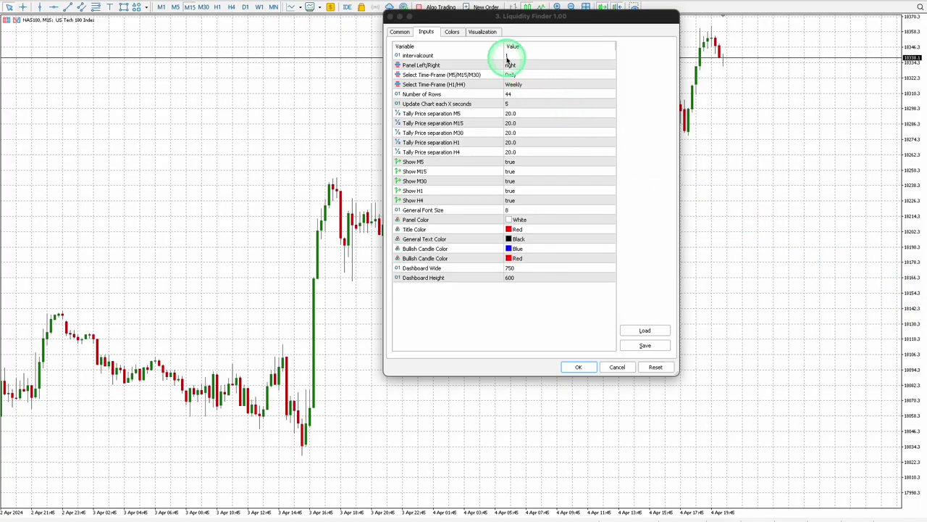
- Set both Select Time-Frame inputs (M5/M15/M30 and H1/H4) to Monthly and apply the indicator
left_click(507, 57)
left_click(498, 76)
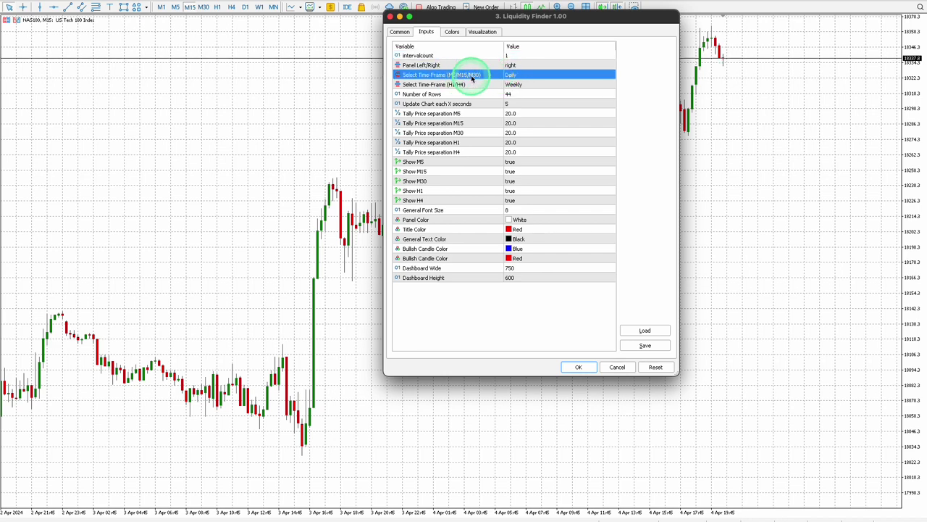
left_click(526, 75)
left_click(526, 75)
left_click(517, 96)
left_click(461, 85)
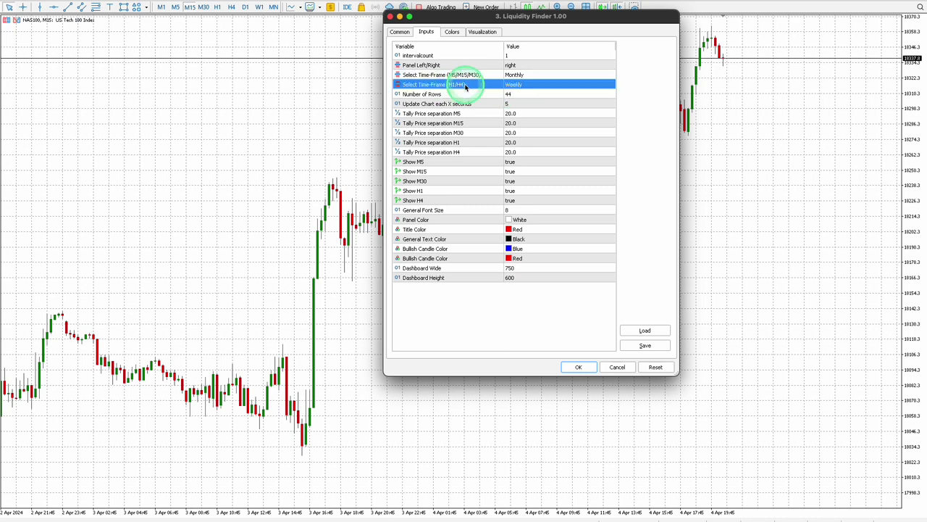
left_click(517, 84)
left_click(518, 84)
left_click(518, 105)
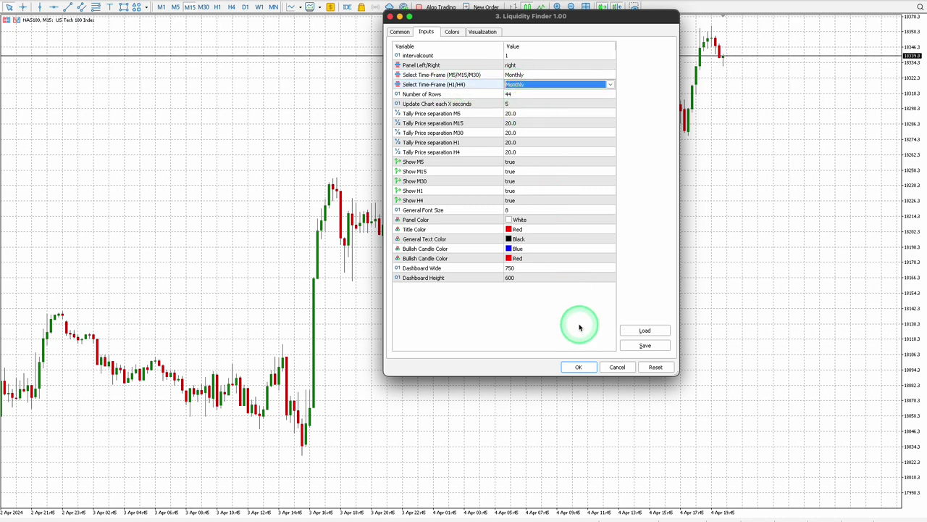
left_click(578, 366)
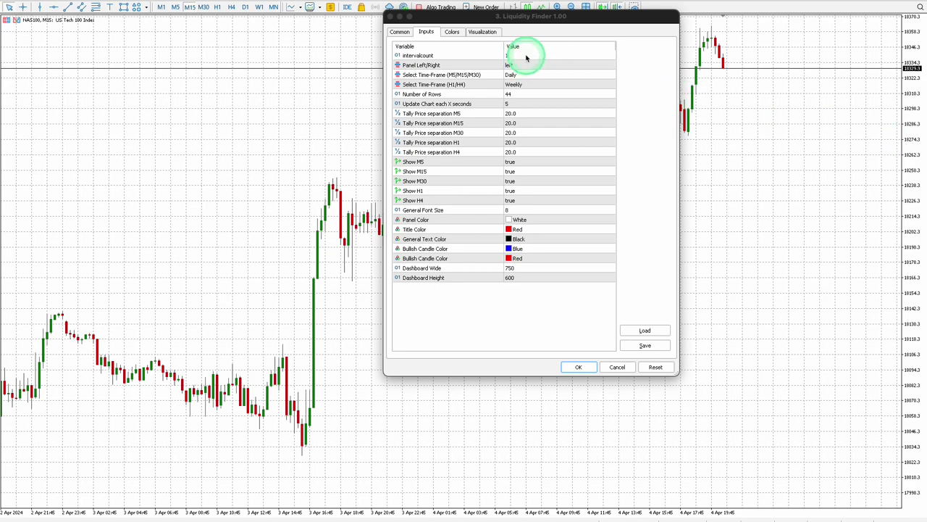
- Set Show H1 and Show H4 to false, keep the panel on the left, and apply
left_click(526, 57)
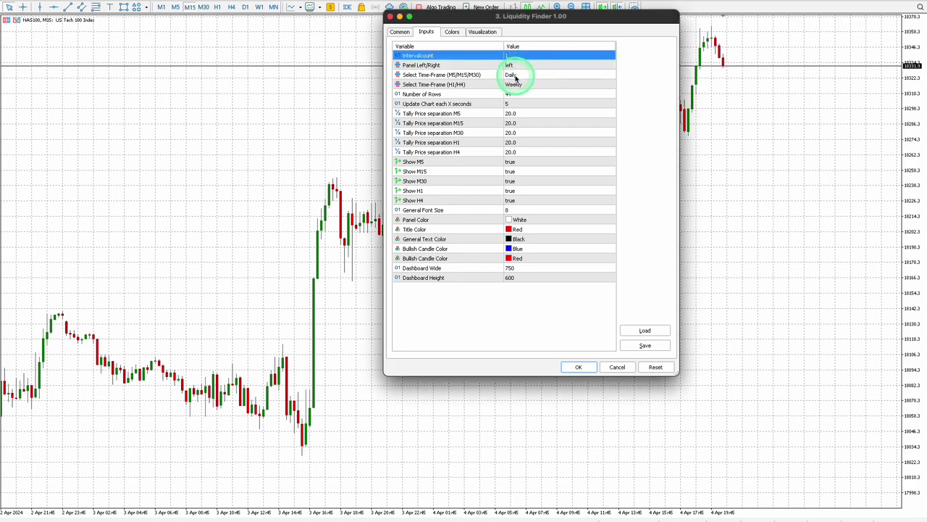
left_click(514, 74)
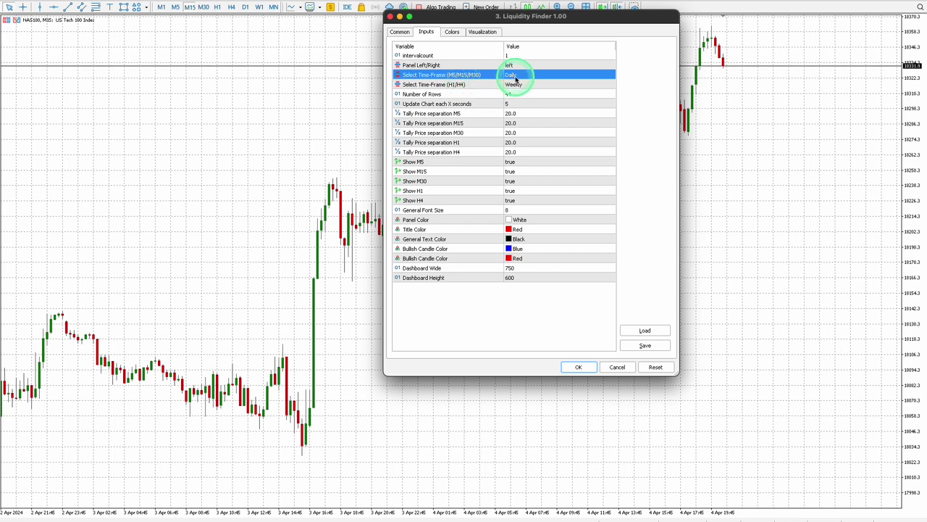
double_click(515, 193)
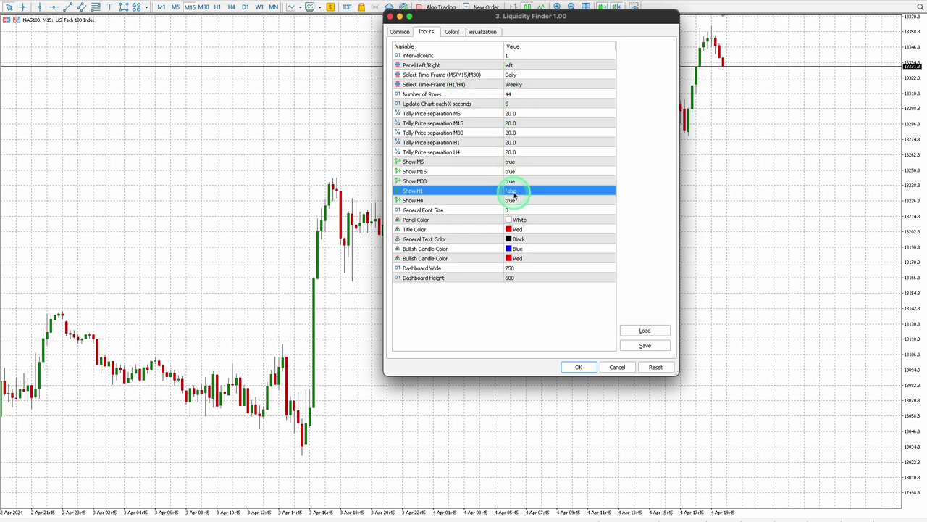
double_click(512, 200)
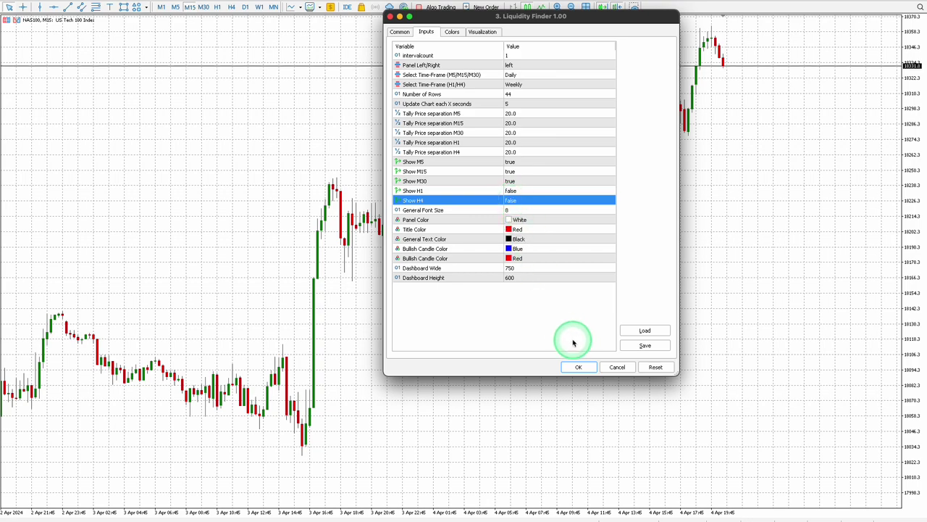
left_click(578, 367)
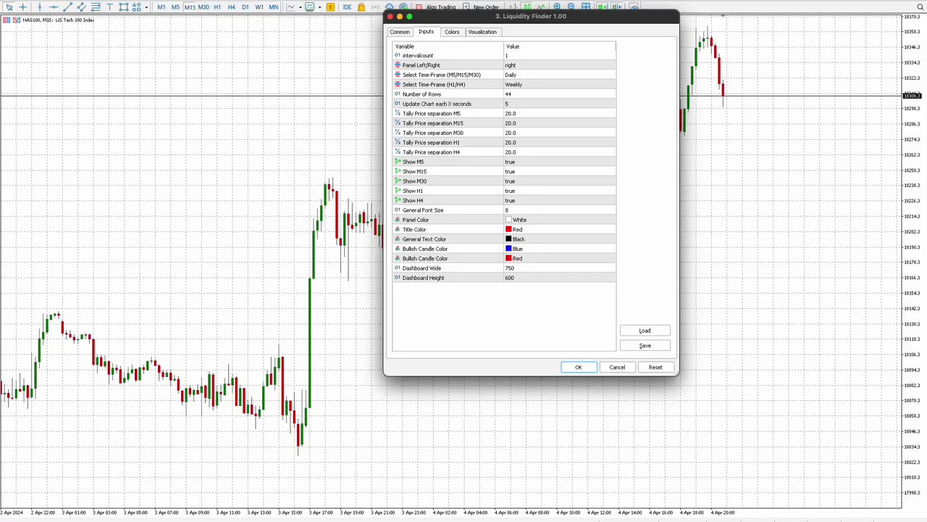
- Review the panel, time-frame and tally separation inputs, then set Show H1 and Show H4 to false
left_click(561, 58)
left_click(561, 67)
left_click(561, 75)
left_click(558, 84)
left_click(557, 94)
left_click(556, 103)
left_click(556, 113)
left_click(556, 123)
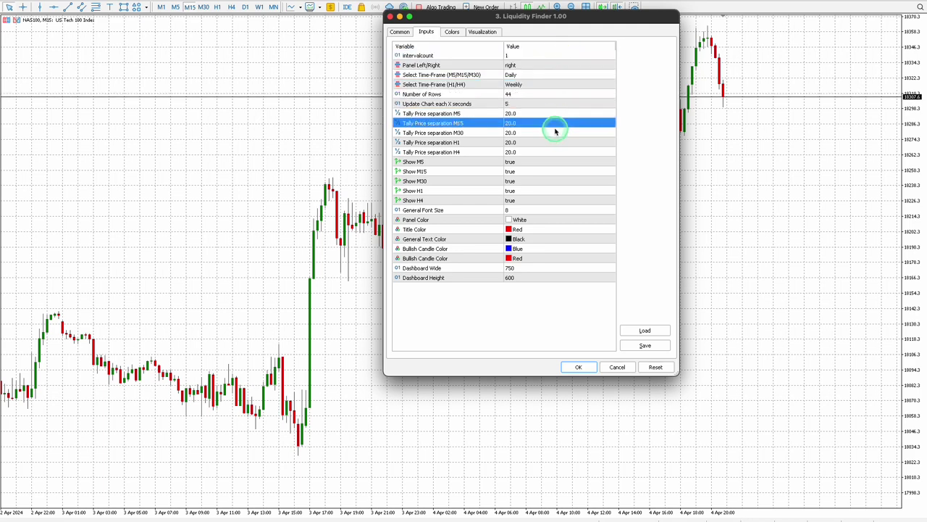
left_click(556, 134)
left_click(556, 143)
left_click(555, 153)
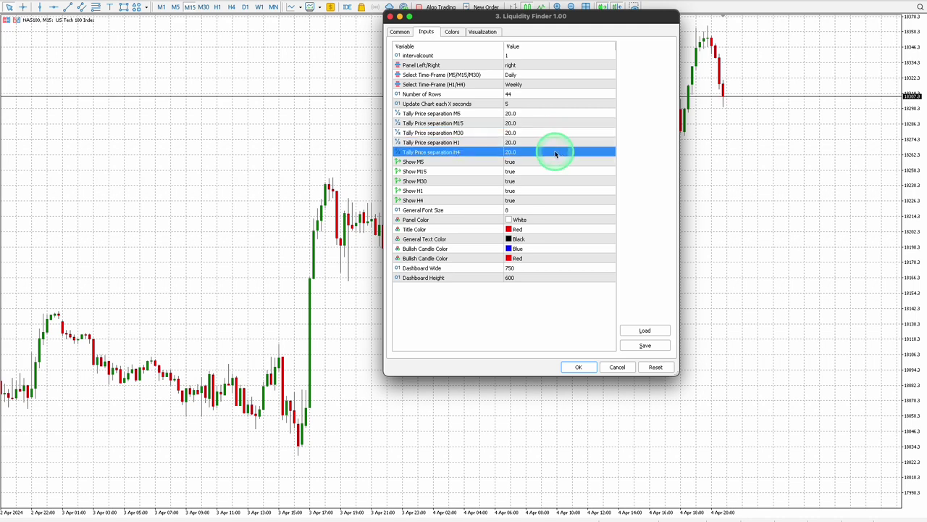
left_click(554, 162)
left_click(553, 172)
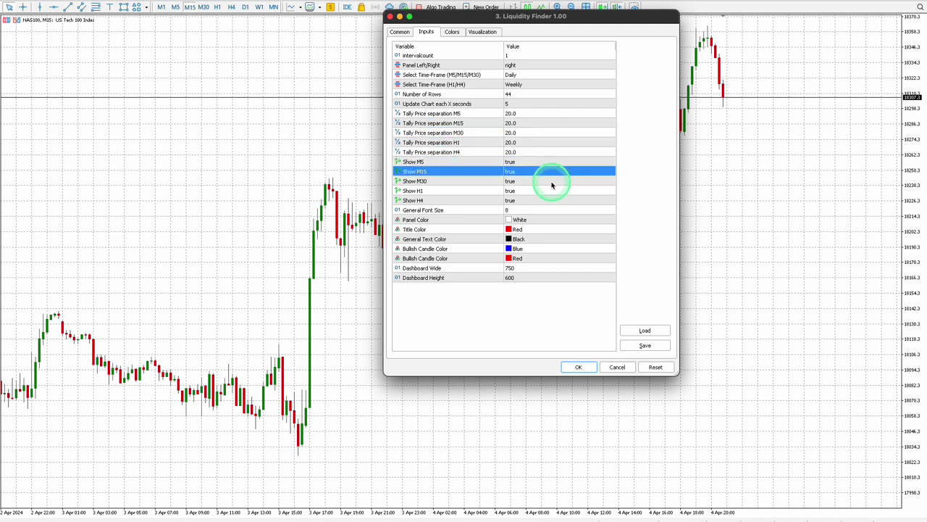
left_click(551, 181)
left_click(549, 191)
double_click(549, 191)
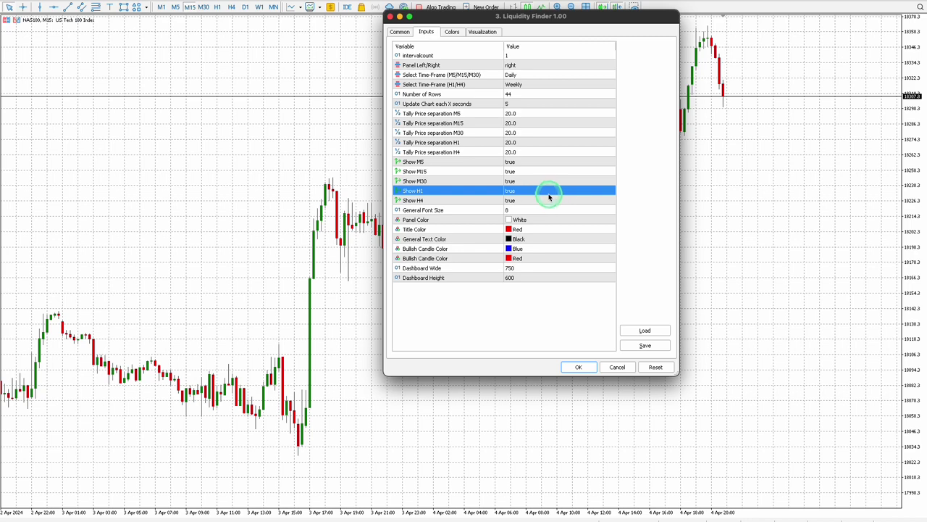
double_click(547, 201)
- Review the font, candle colour and dashboard size inputs, then apply the settings
left_click(546, 210)
left_click(547, 219)
left_click(548, 229)
left_click(548, 239)
left_click(549, 250)
left_click(550, 259)
left_click(552, 268)
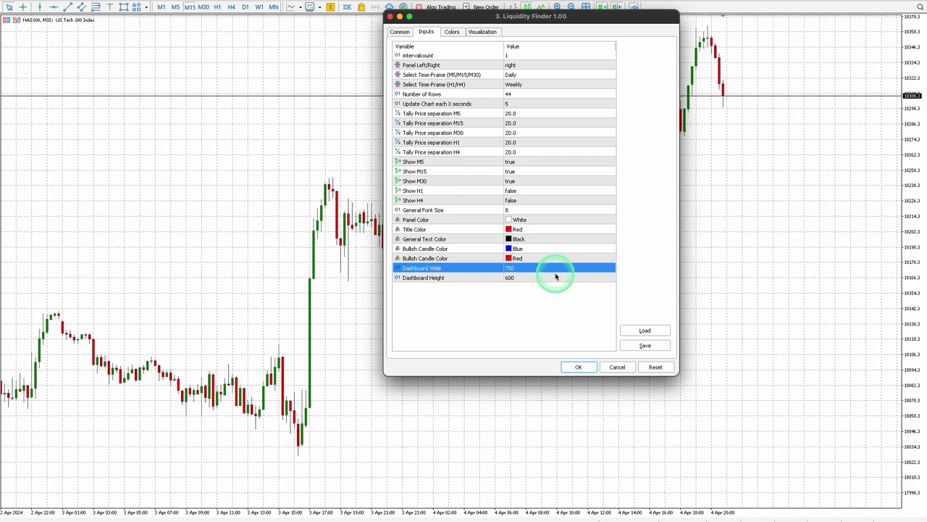
left_click(554, 278)
left_click(578, 367)
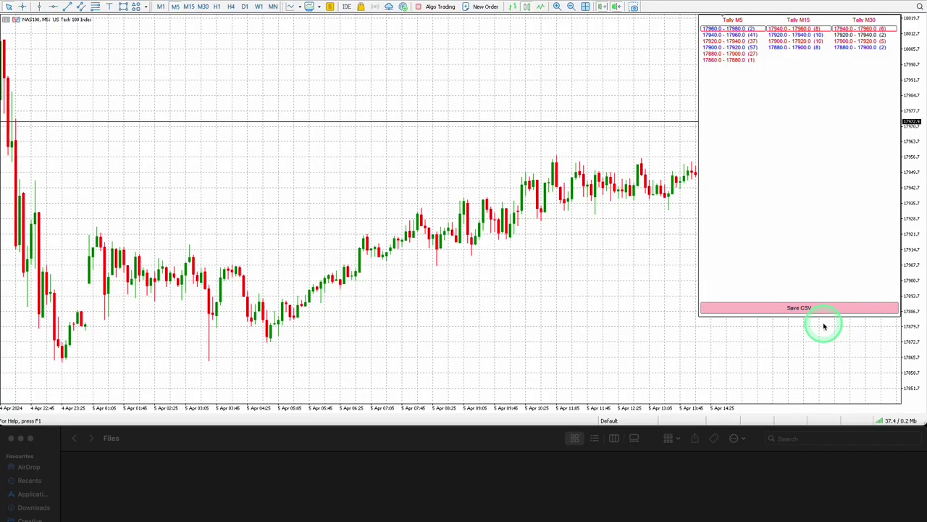
- Save the daily tallies to NAS100_PERIOD_D1_2024.04.05_1.CSV and review it in Numbers
left_click(817, 308)
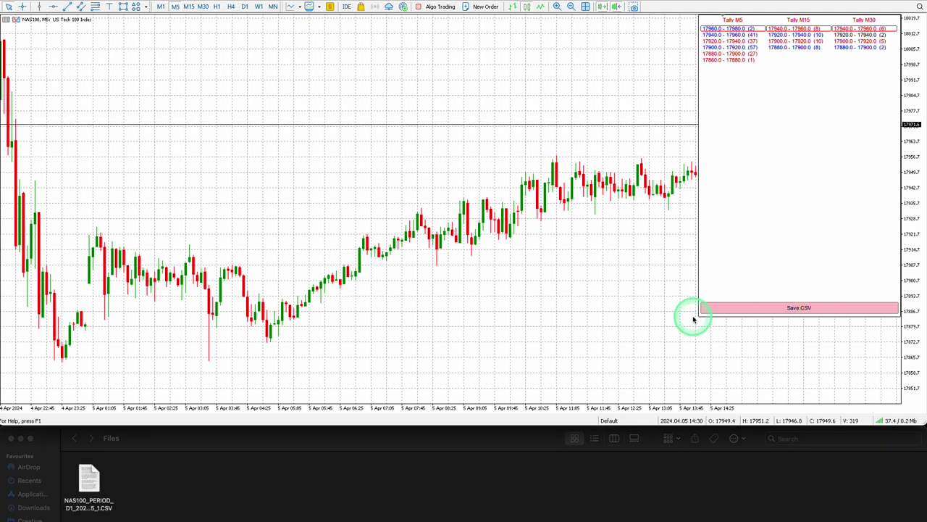
left_click(92, 476)
double_click(92, 477)
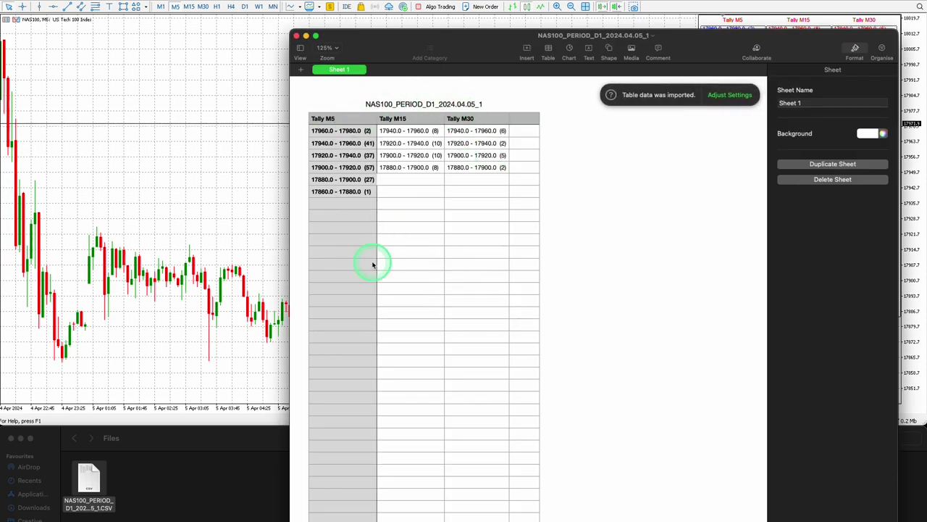
left_click(296, 35)
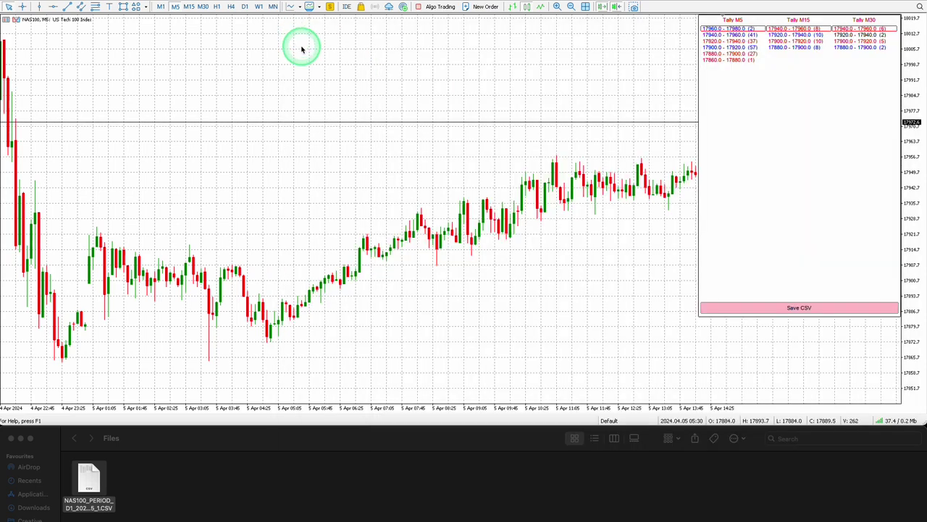
- Reopen the Liquidity Finder inputs from the chart's Indicators List
right_click(396, 124)
left_click(423, 155)
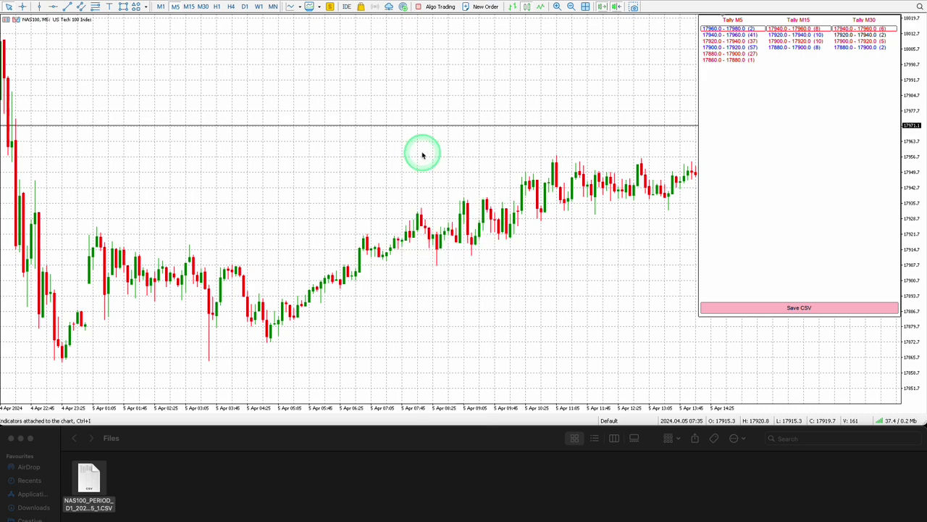
double_click(615, 127)
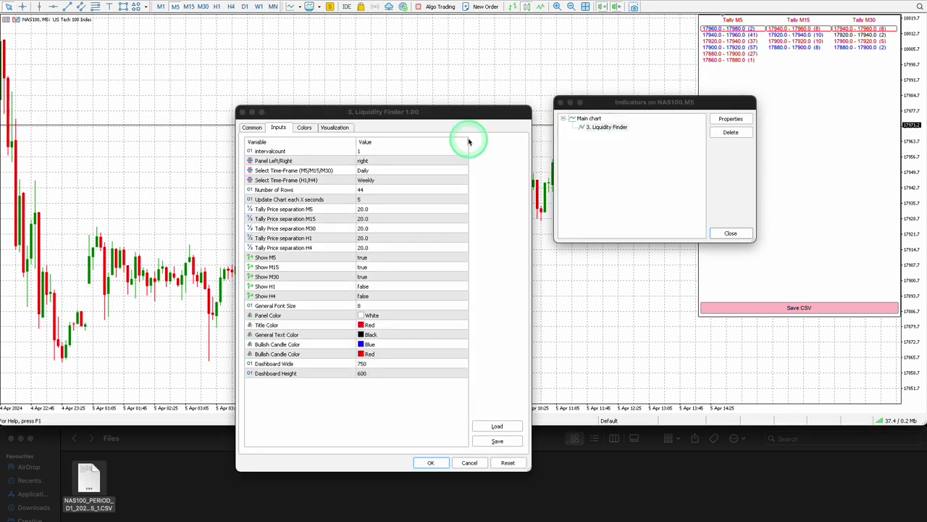
- Set the M5/M15/M30 time-frame to Weekly, apply, close the Indicators list, and select the W1 CSV
left_click(372, 171)
left_click(372, 171)
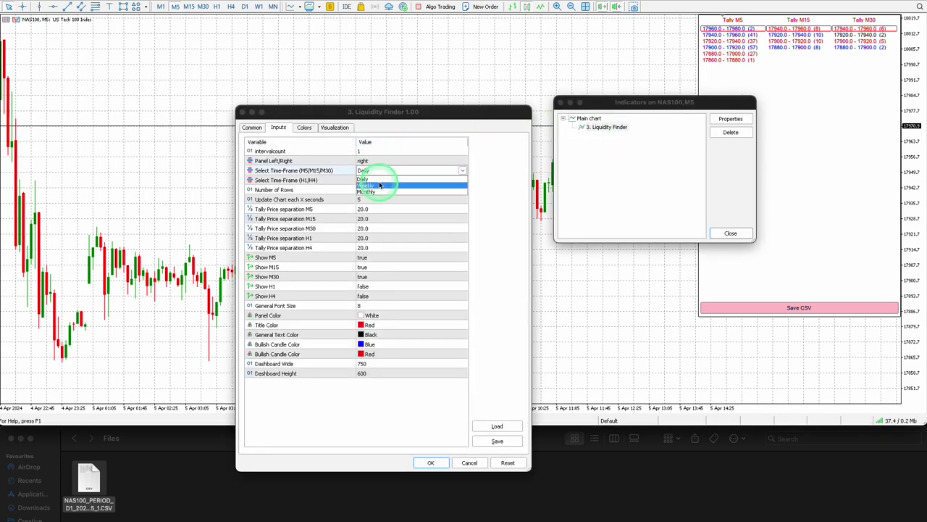
left_click(379, 186)
left_click(434, 461)
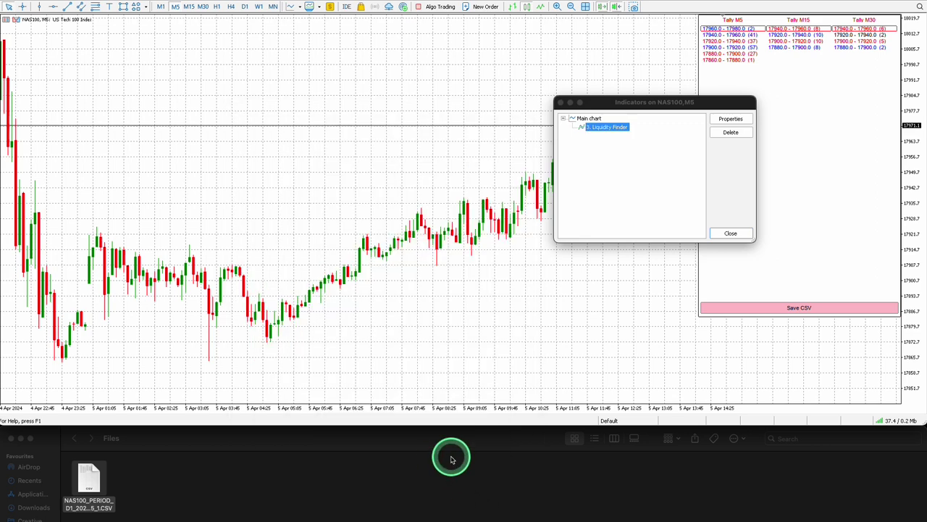
left_click(721, 232)
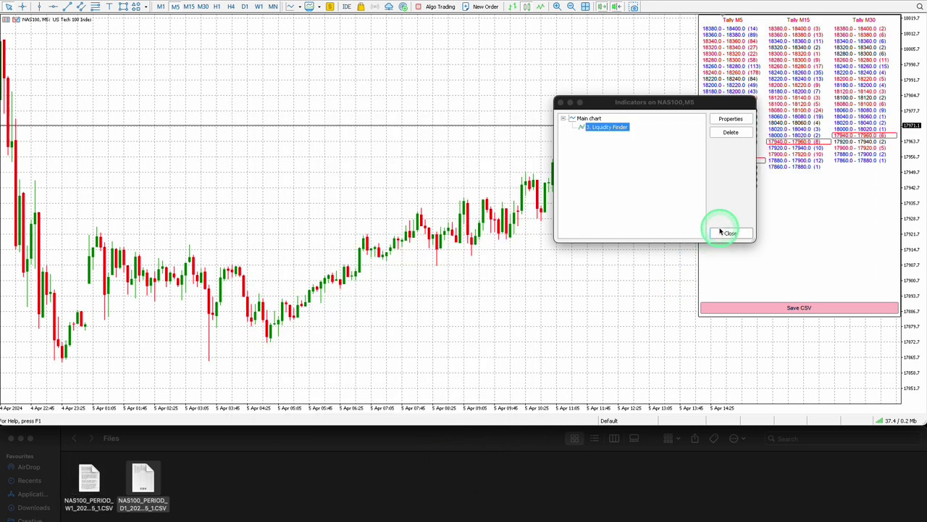
left_click(87, 487)
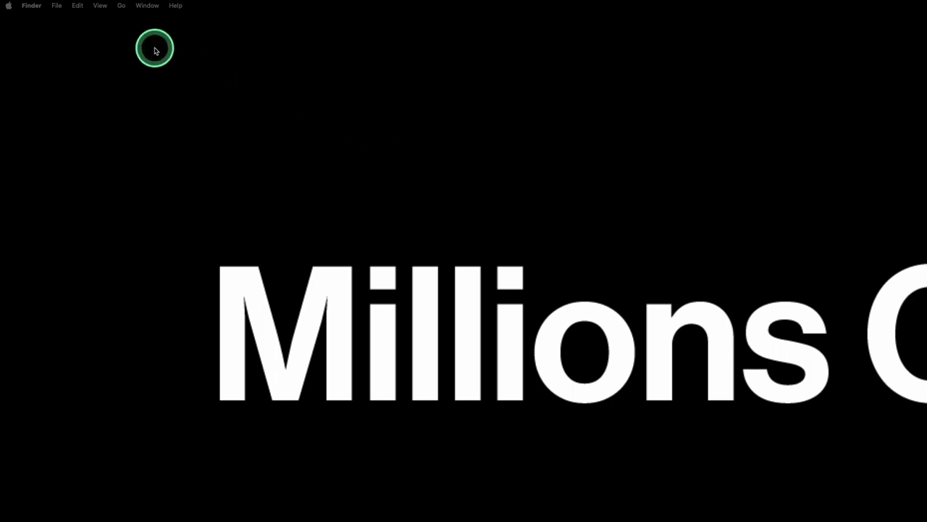
- Navigate from the hidden Library through net.metaquotes.wine.metatrader5 and drive_c to the MQL5 Files folder
left_click(121, 6)
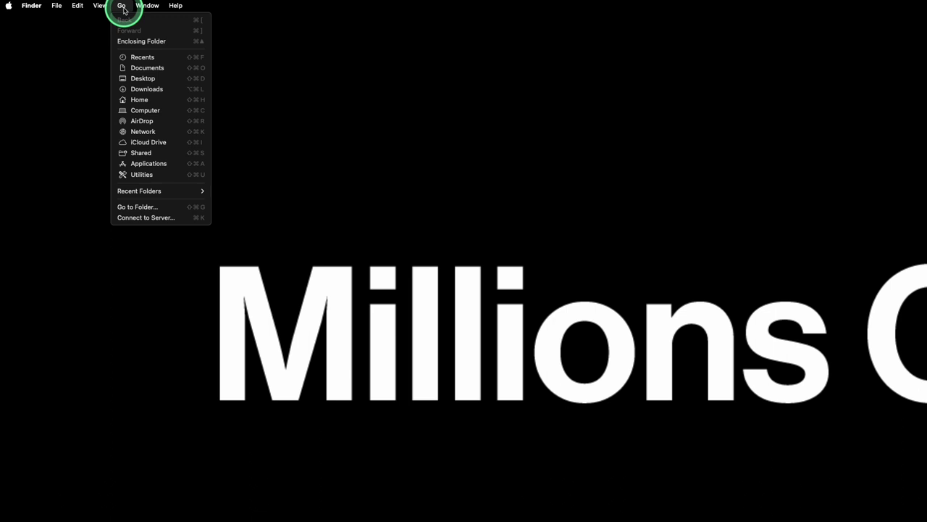
key("alt")
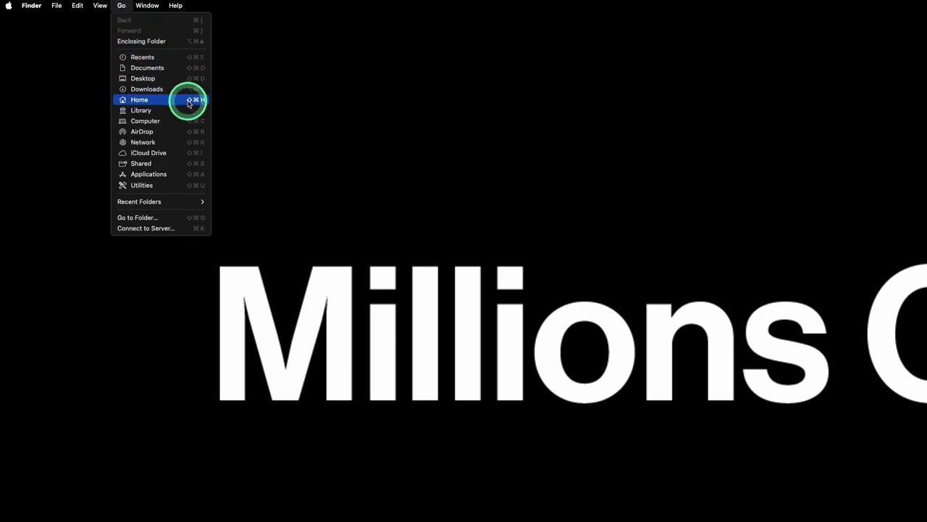
left_click(165, 112)
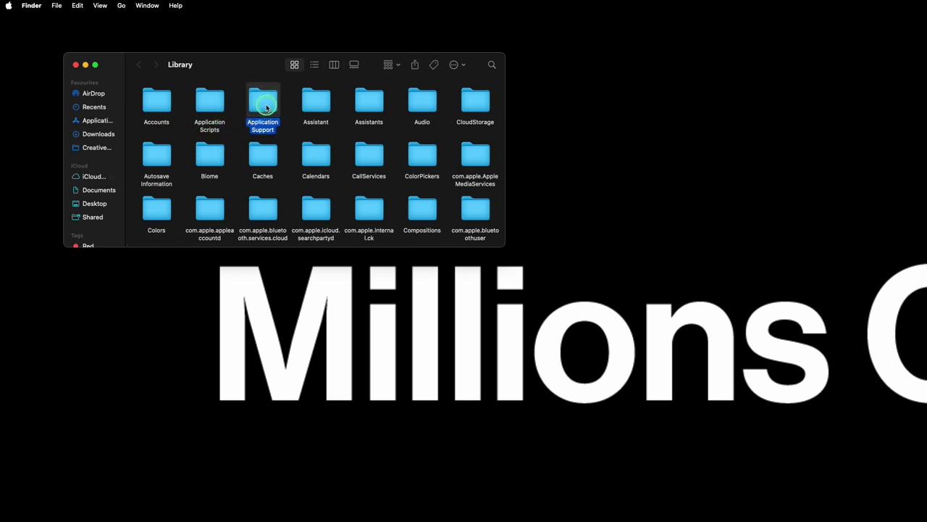
double_click(267, 108)
double_click(477, 109)
left_click(215, 106)
double_click(214, 106)
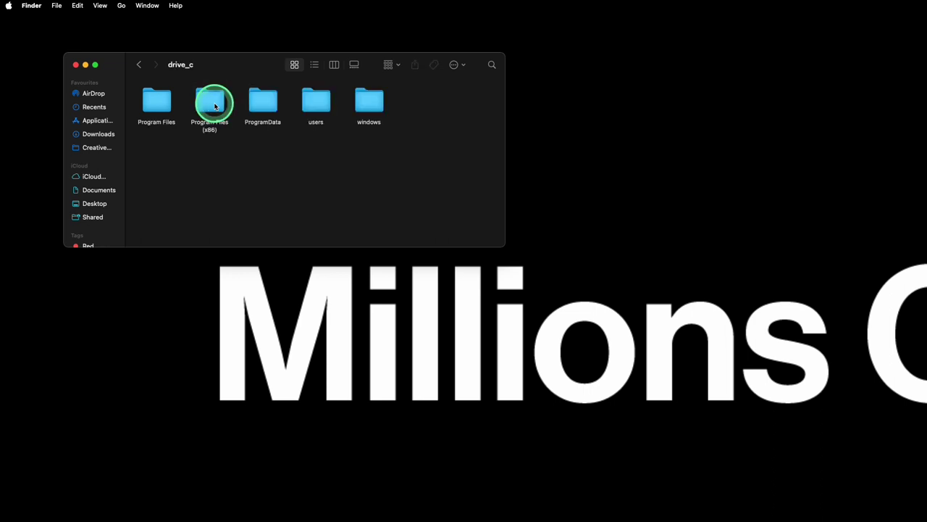
double_click(162, 107)
left_click(259, 103)
double_click(259, 103)
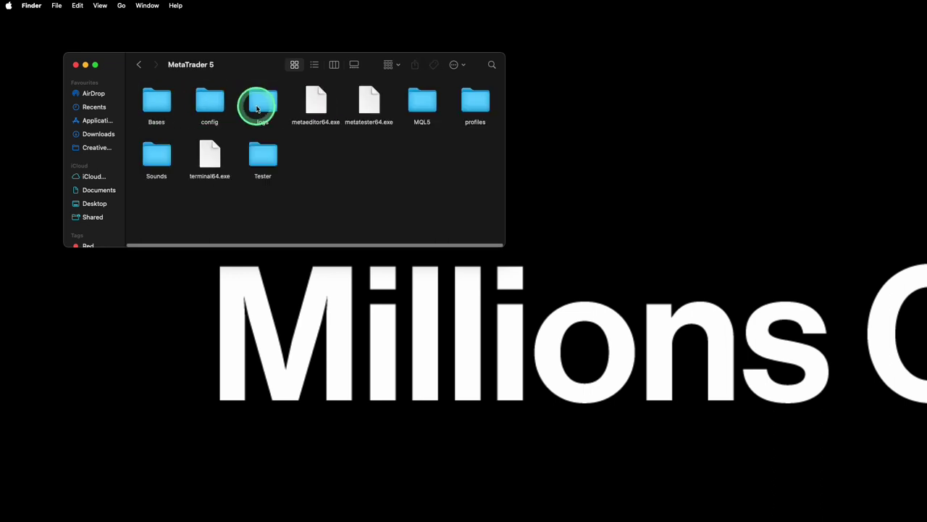
double_click(414, 107)
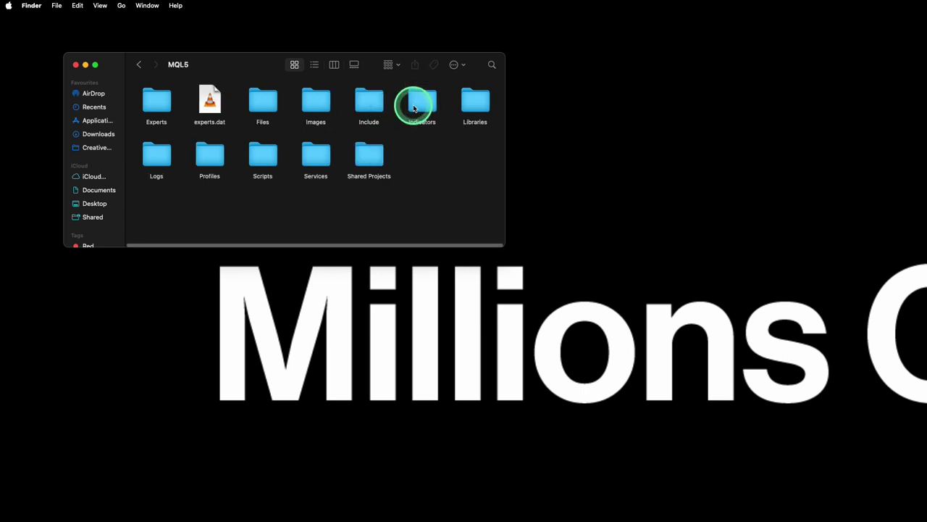
double_click(262, 107)
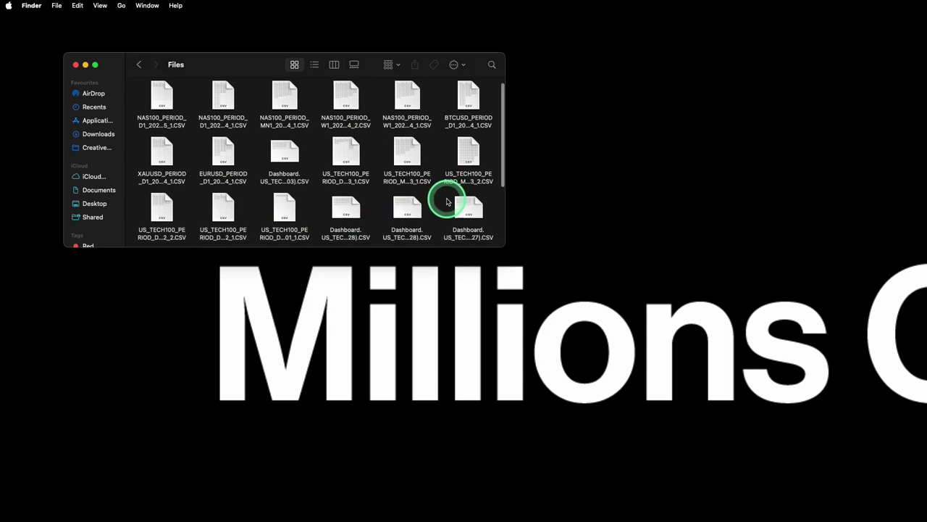
- Make an alias of the MQL5 Files folder and place it on the desktop
scroll(447, 200, "down", 2)
scroll(448, 200, "down", 4)
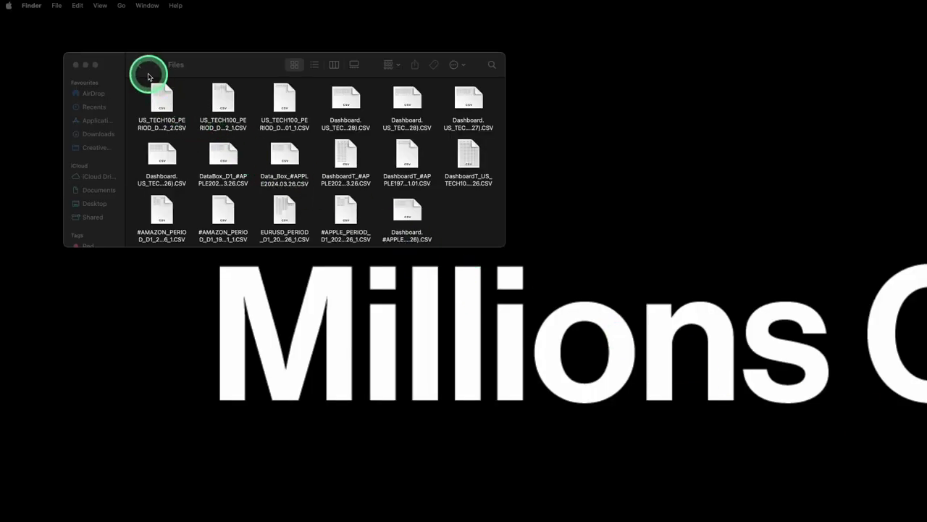
left_click(140, 68)
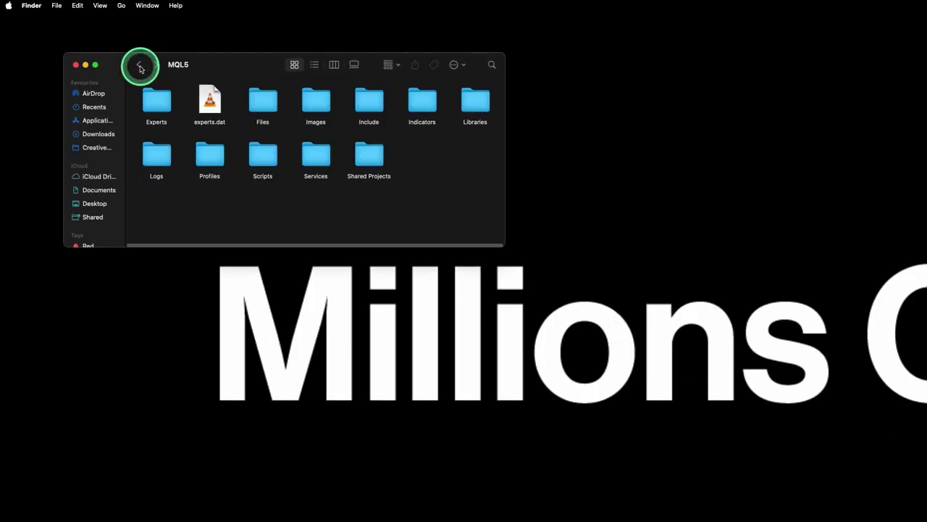
right_click(263, 109)
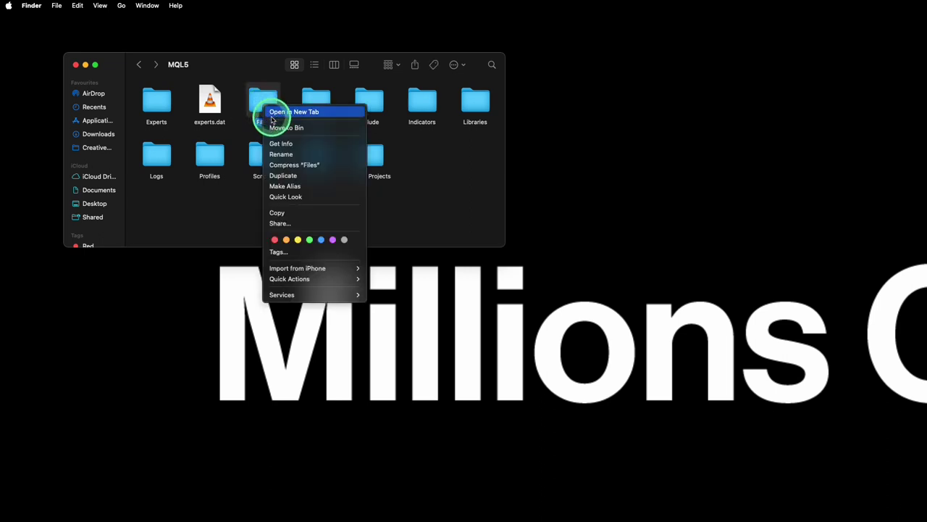
left_click(296, 188)
left_click_drag(297, 186, 616, 271)
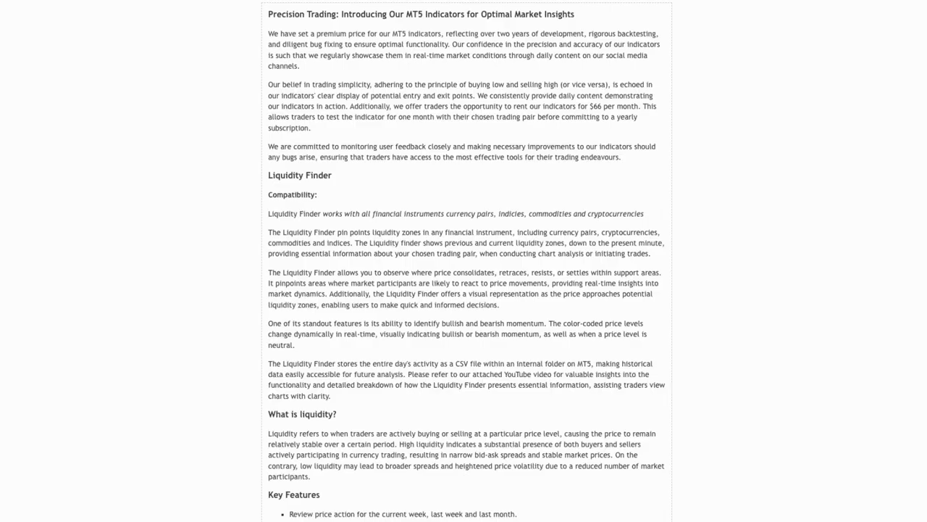
- Scroll the blog post down to the Liquidity Finder Settings and weekly Chart Analysis sections
scroll(466, 261, "down", 4)
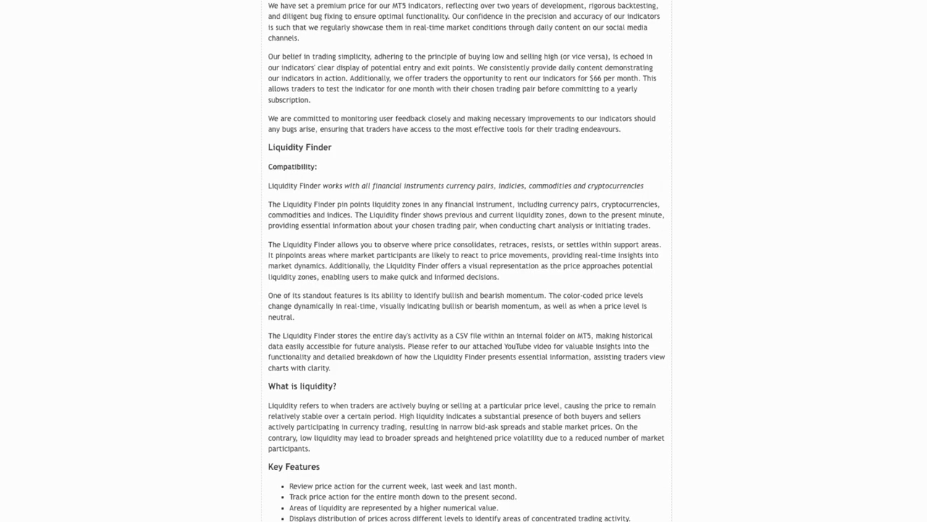
scroll(466, 261, "down", 5)
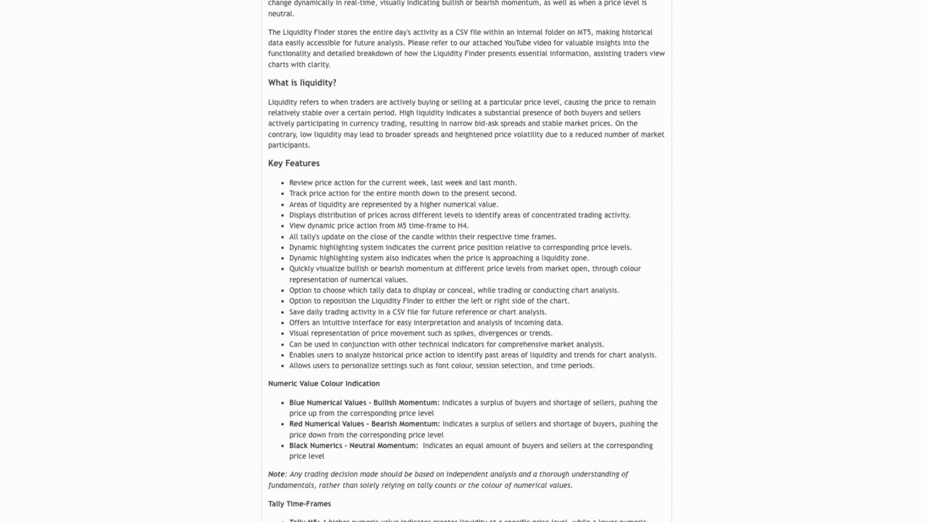
scroll(465, 261, "down", 6)
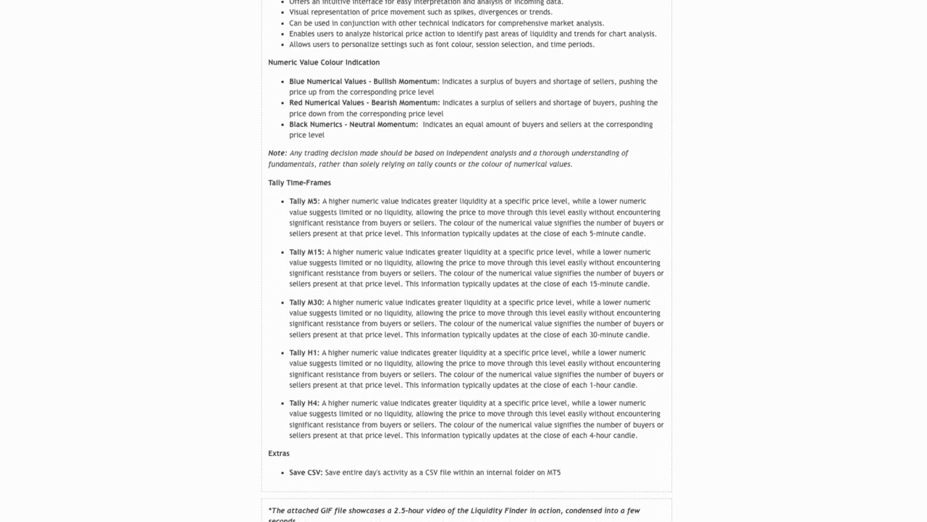
scroll(466, 261, "down", 4)
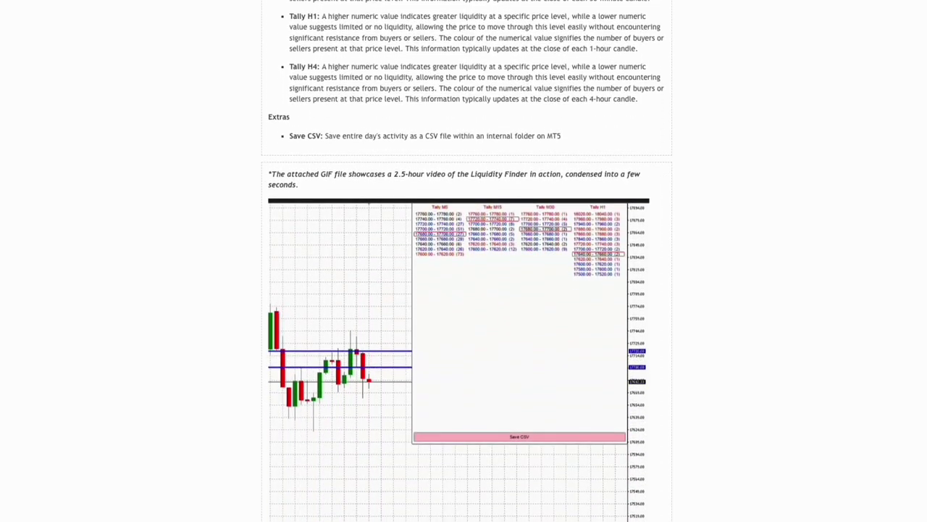
scroll(466, 260, "down", 4)
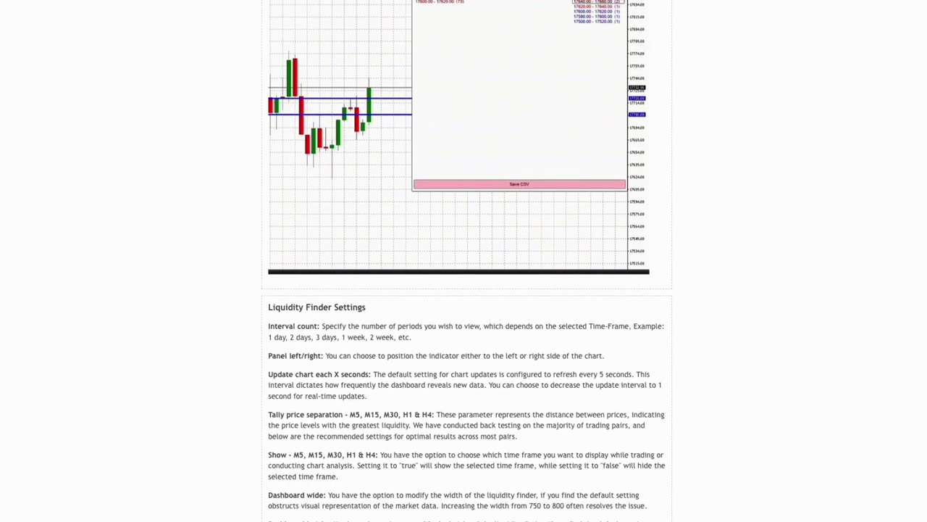
scroll(466, 260, "down", 2)
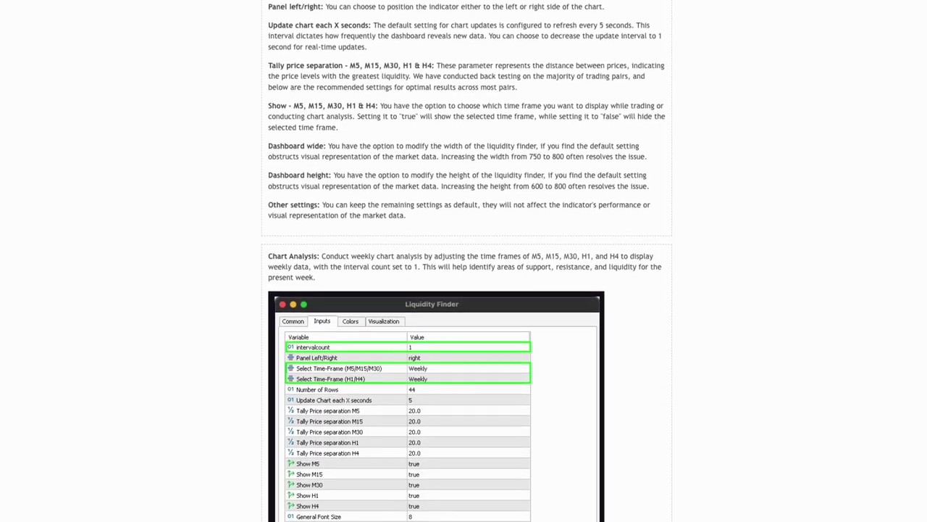